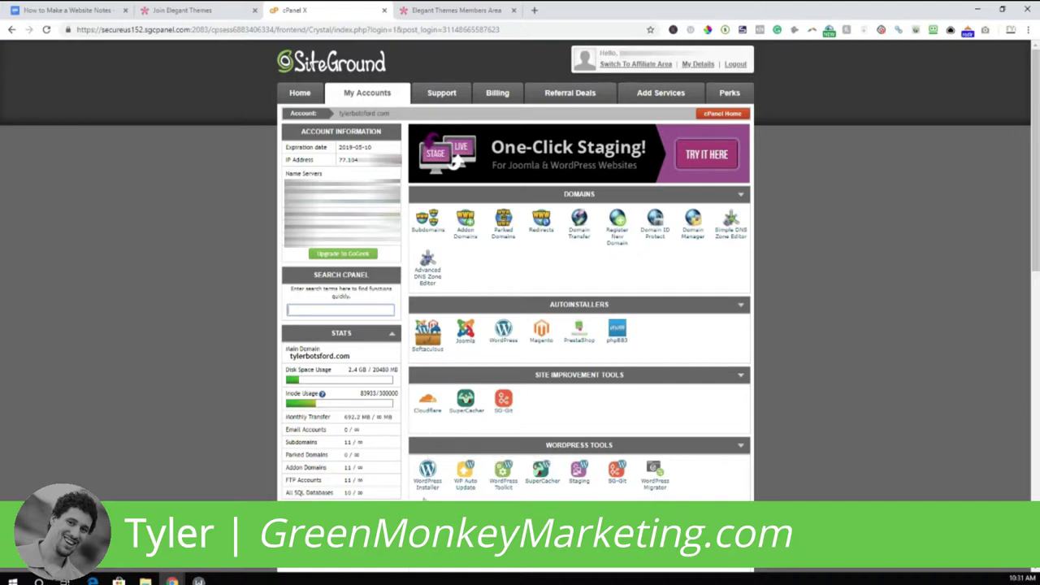
pyautogui.click(434, 482)
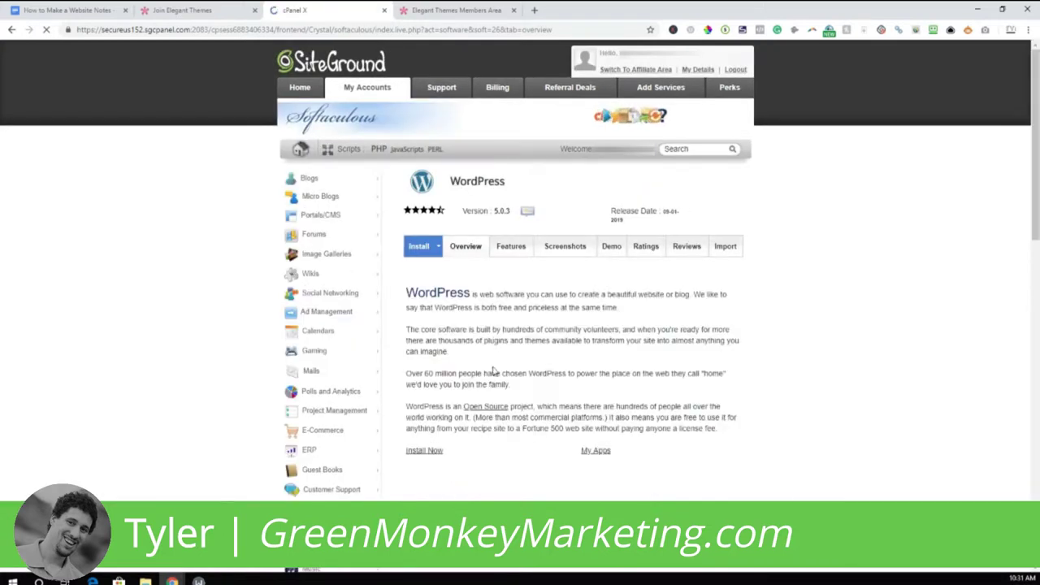
pyautogui.click(435, 255)
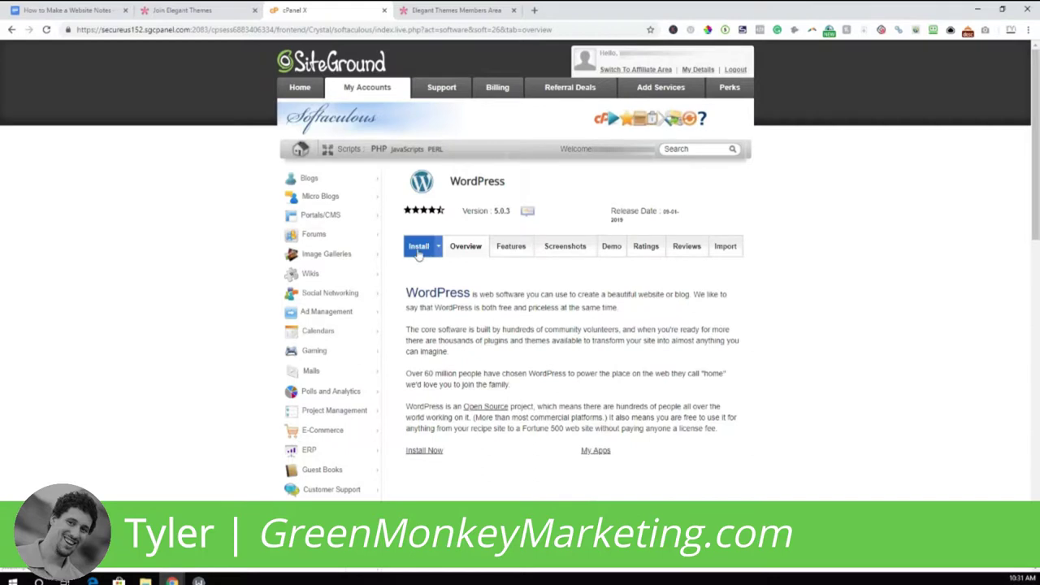
pyautogui.scroll(-2, 500, 304)
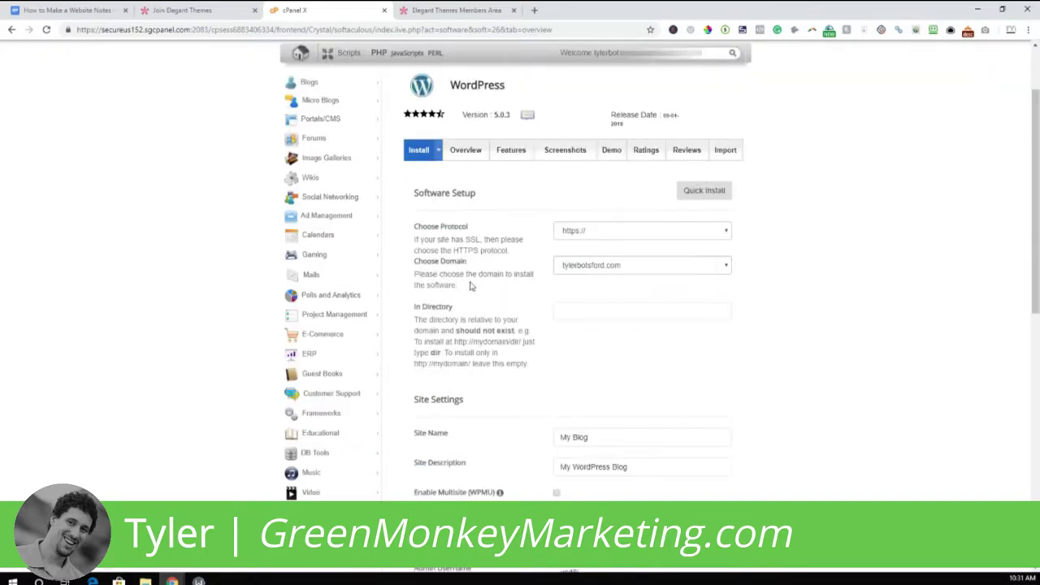
pyautogui.click(626, 234)
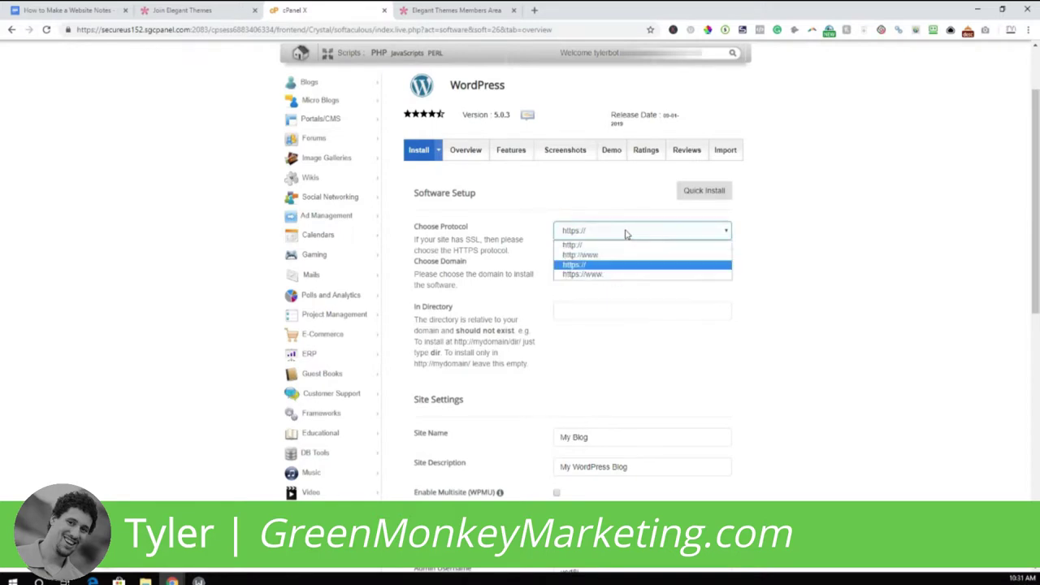
pyautogui.click(572, 245)
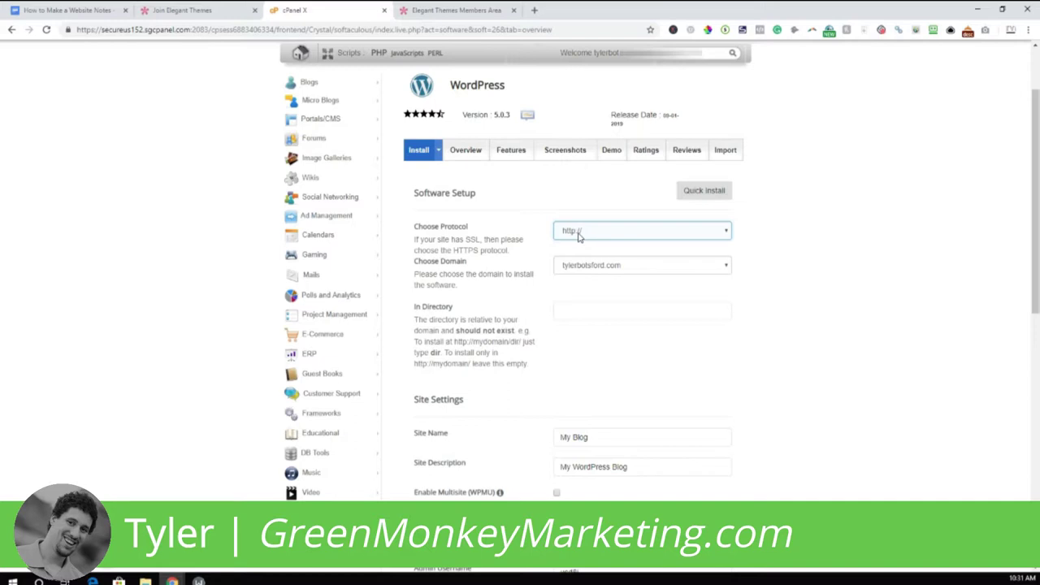
# Step: Choose createmeawebsite.com as the domain for the WordPress installation
pyautogui.click(642, 265)
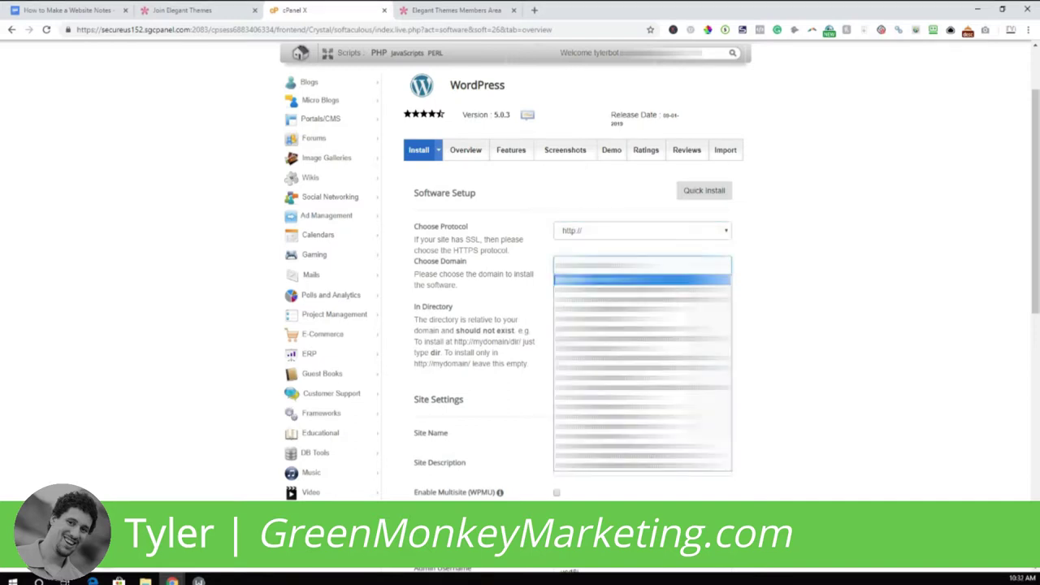
pyautogui.scroll(-2, 642, 373)
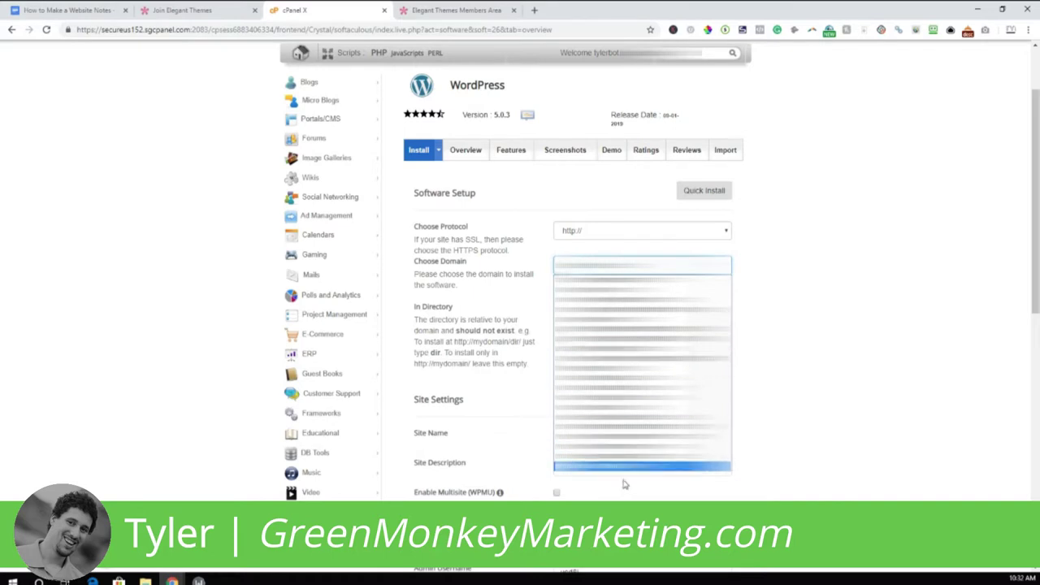
pyautogui.press('Up')
pyautogui.press('Up')
pyautogui.press('Up')
pyautogui.press('Up')
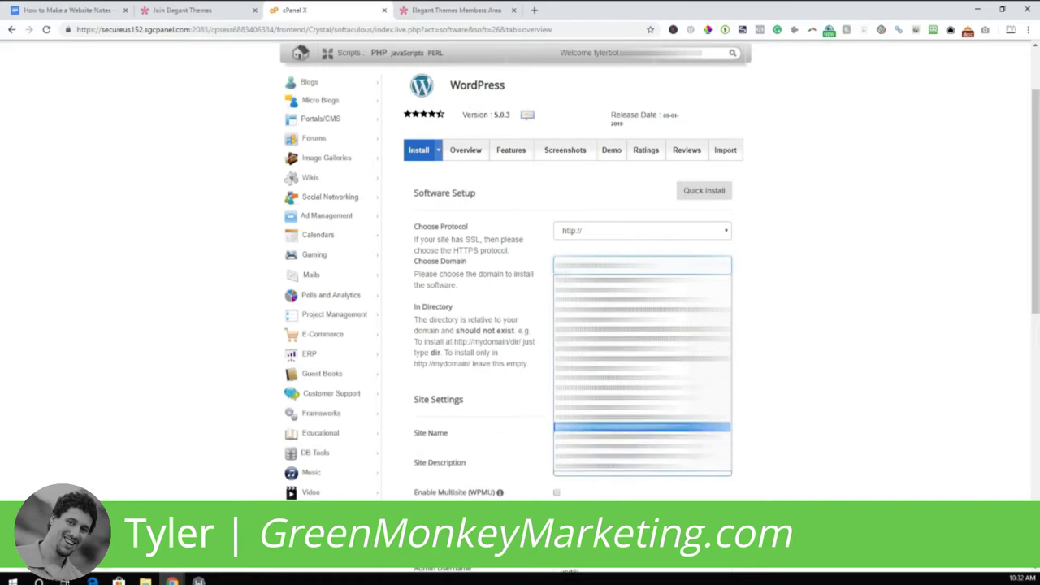
pyautogui.press('Up')
pyautogui.press('Up')
pyautogui.press('Return')
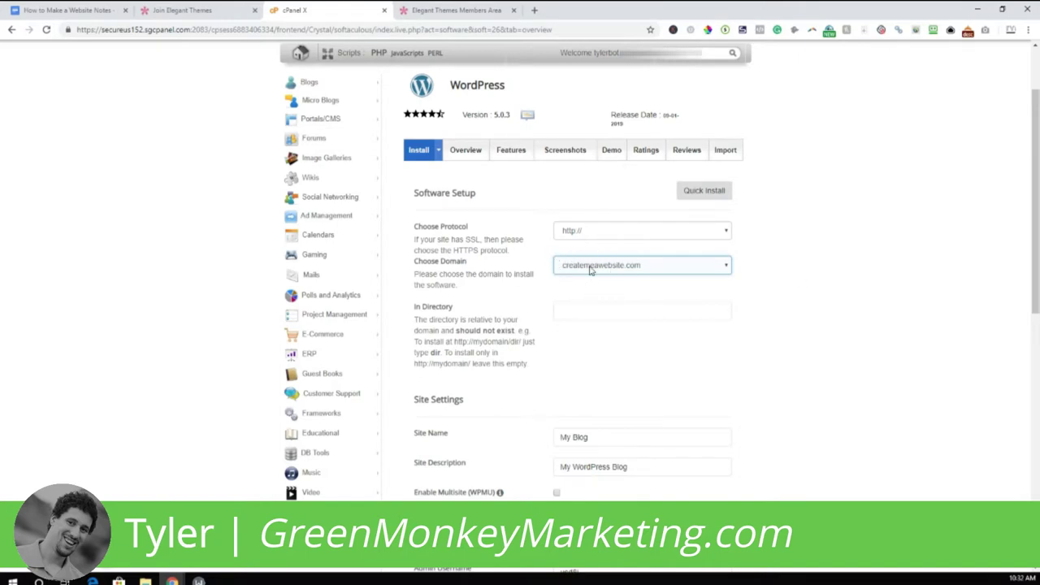
# Step: Set the site name to "Create Me a Website" and the site description to "Site Description"
pyautogui.scroll(-3, 866, 266)
pyautogui.moveTo(598, 312); pyautogui.dragTo(448, 323)
pyautogui.write('Create ')
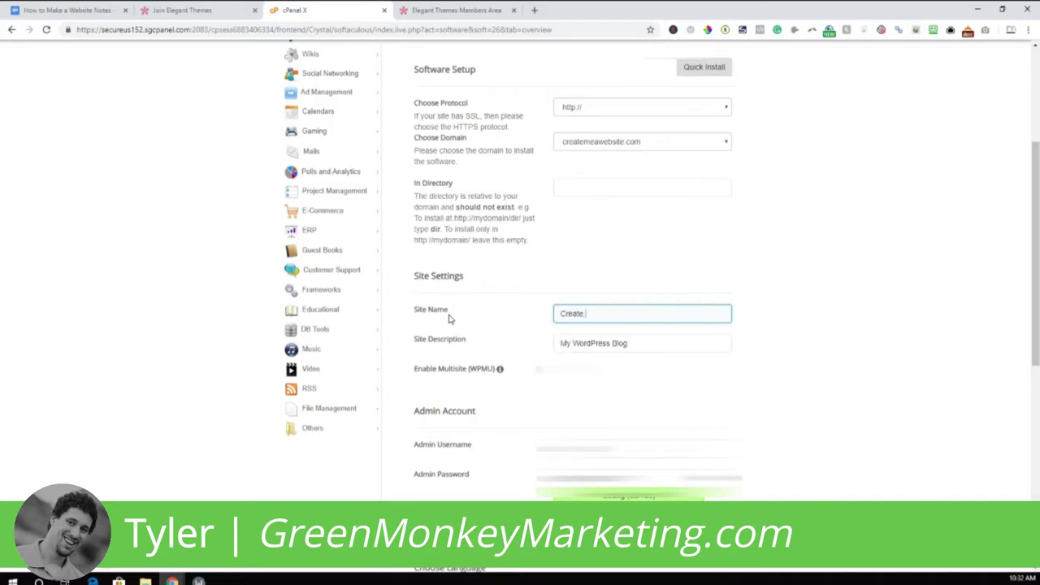
pyautogui.write('Me a Website')
pyautogui.moveTo(681, 345); pyautogui.dragTo(536, 346)
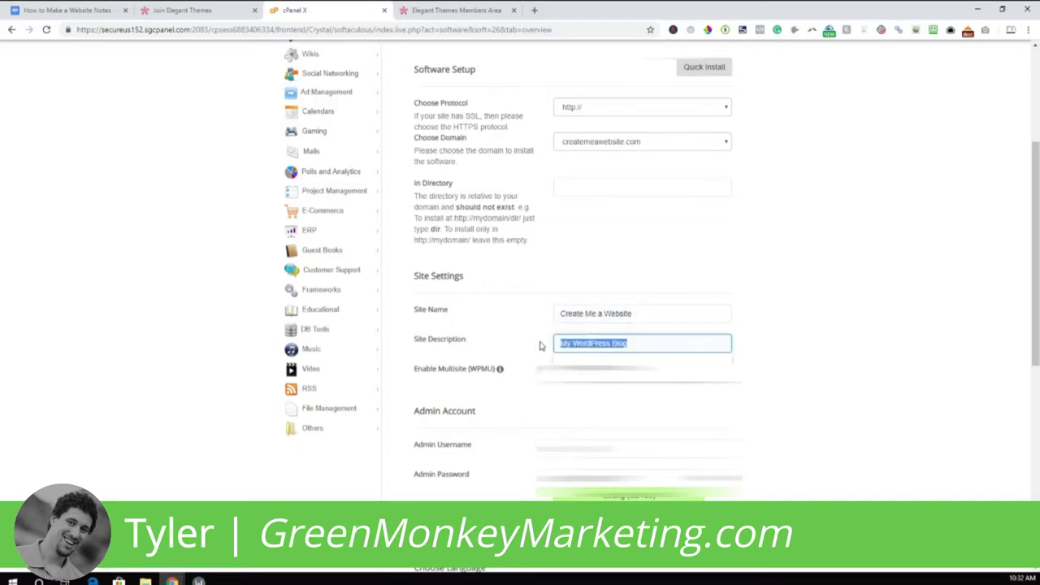
pyautogui.write('Site')
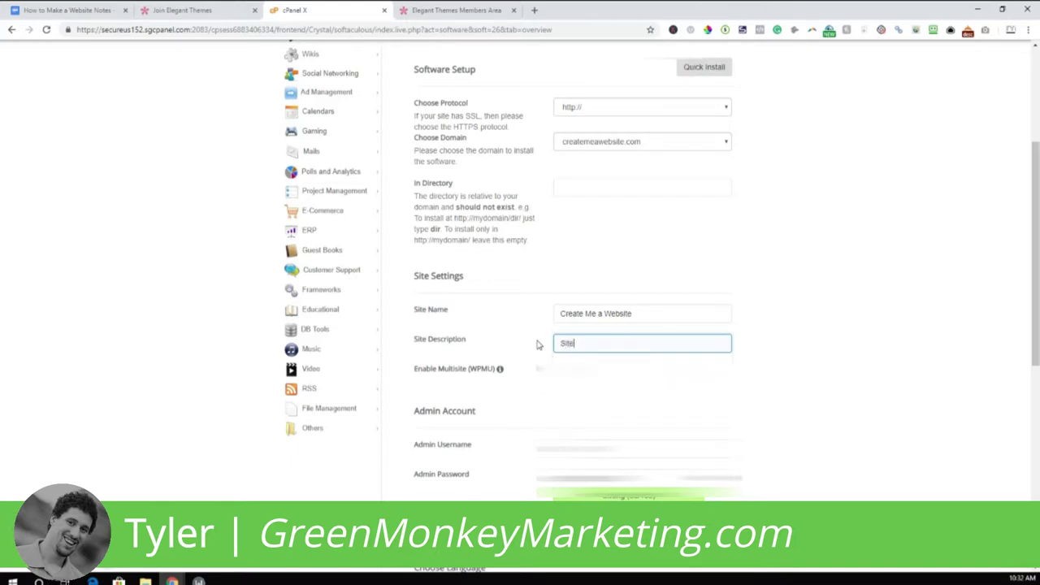
pyautogui.write(' Description')
# Step: Fill in the admin account with the admin's username, password and e-mail address
pyautogui.scroll(-1, 901, 318)
pyautogui.moveTo(596, 348); pyautogui.dragTo(504, 354)
pyautogui.write('tyler')
pyautogui.press('Tab')
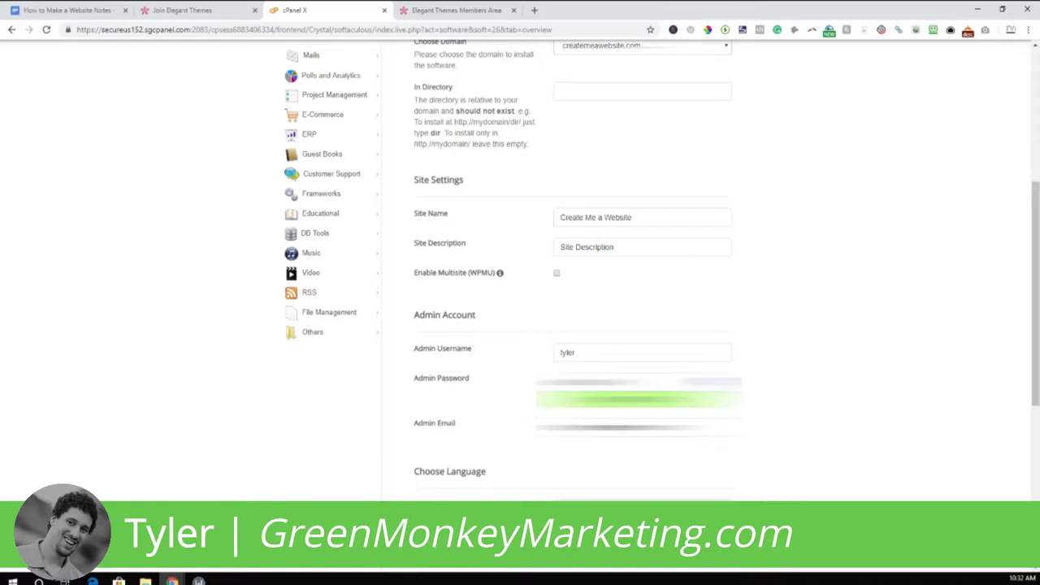
pyautogui.press('BackSpace')
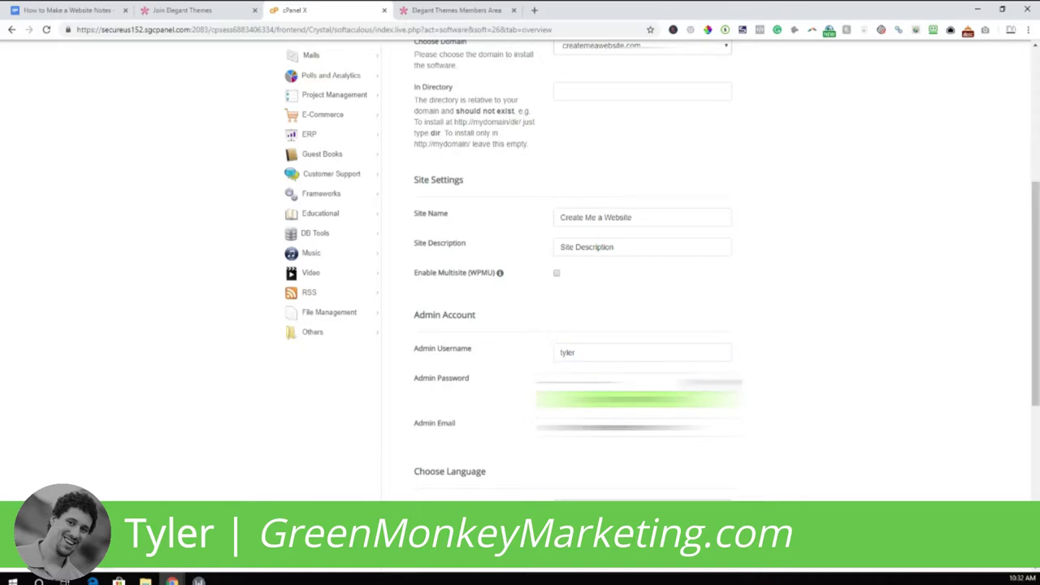
pyautogui.hotkey('ctrl', 'a')
pyautogui.press('BackSpace')
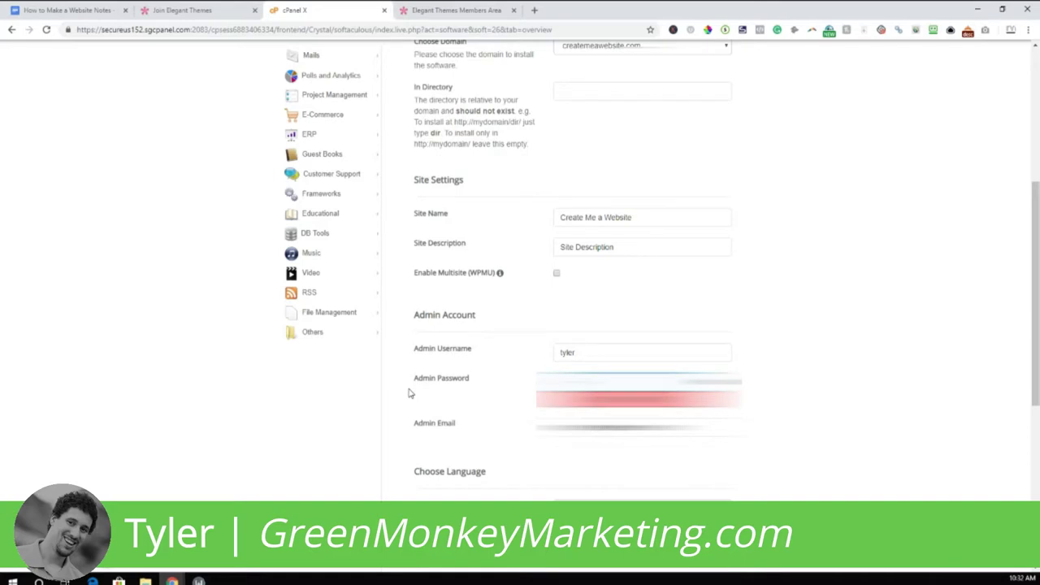
pyautogui.write('*******')
pyautogui.press('Tab')
pyautogui.hotkey('ctrl', 'v')
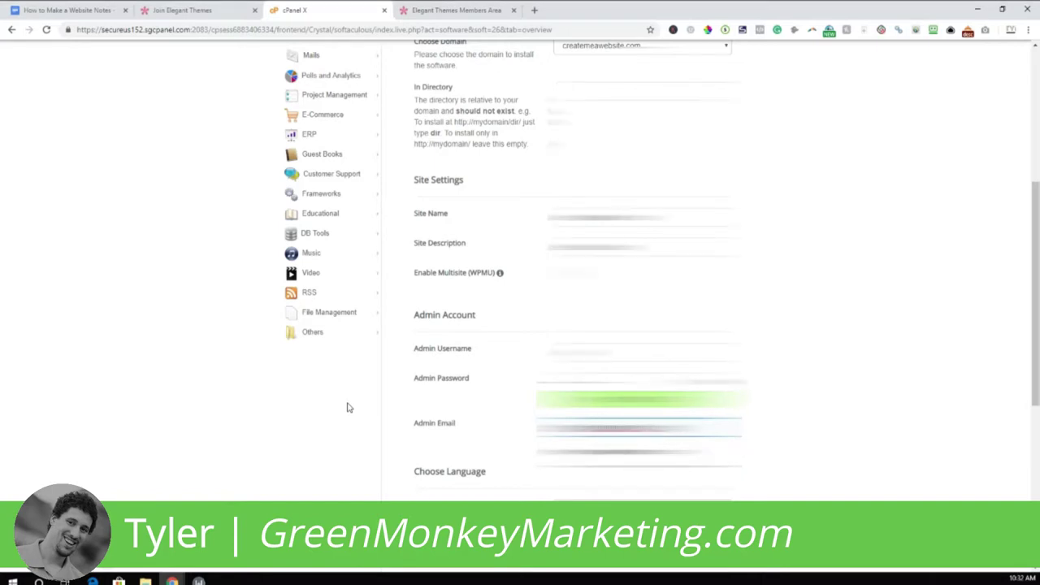
# Step: Install WordPress with the remaining language, plugin and easy setup options left as they are
pyautogui.scroll(-3, 854, 381)
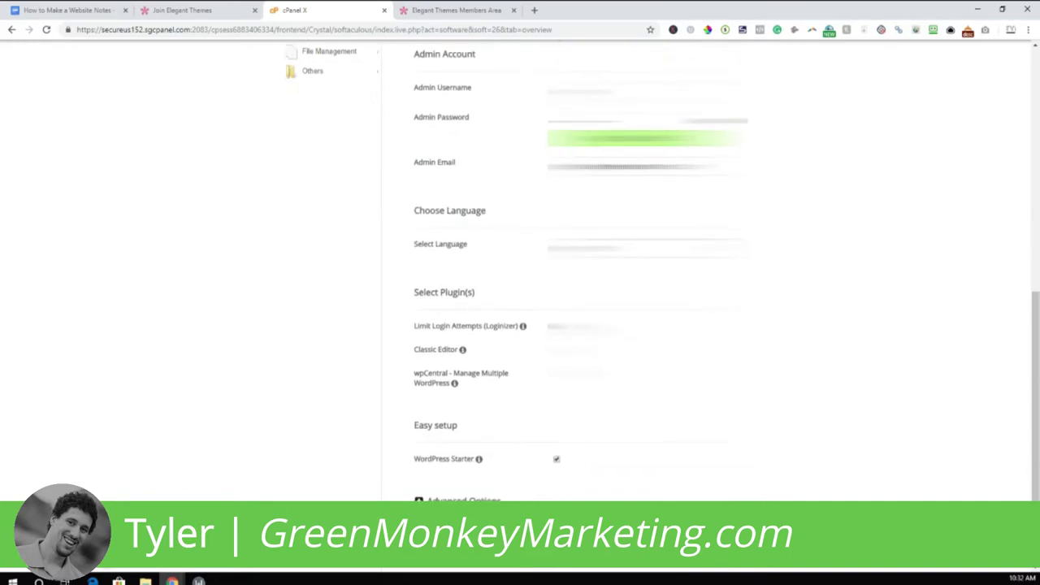
pyautogui.scroll(-1, 443, 366)
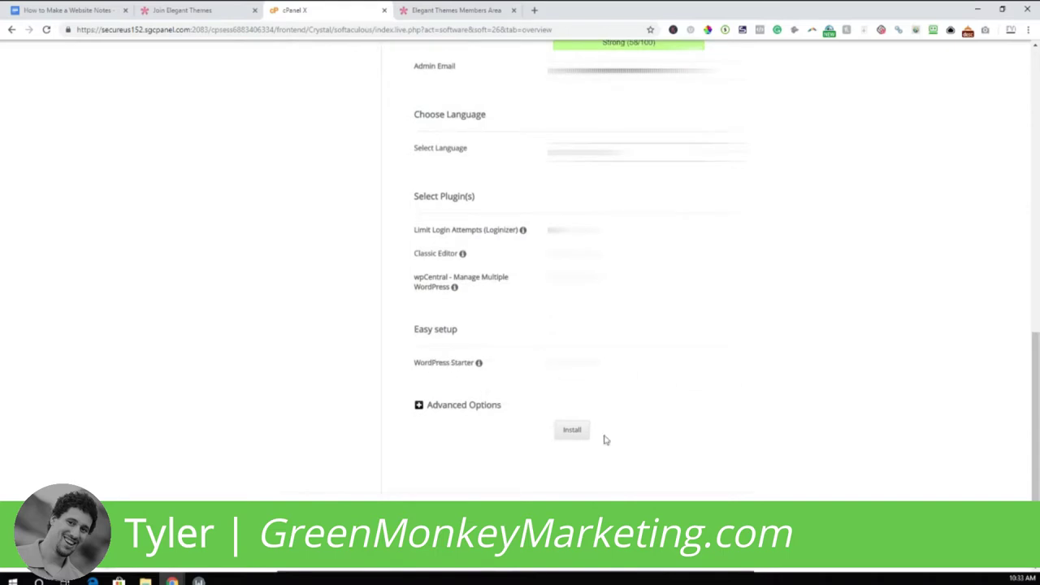
pyautogui.click(569, 430)
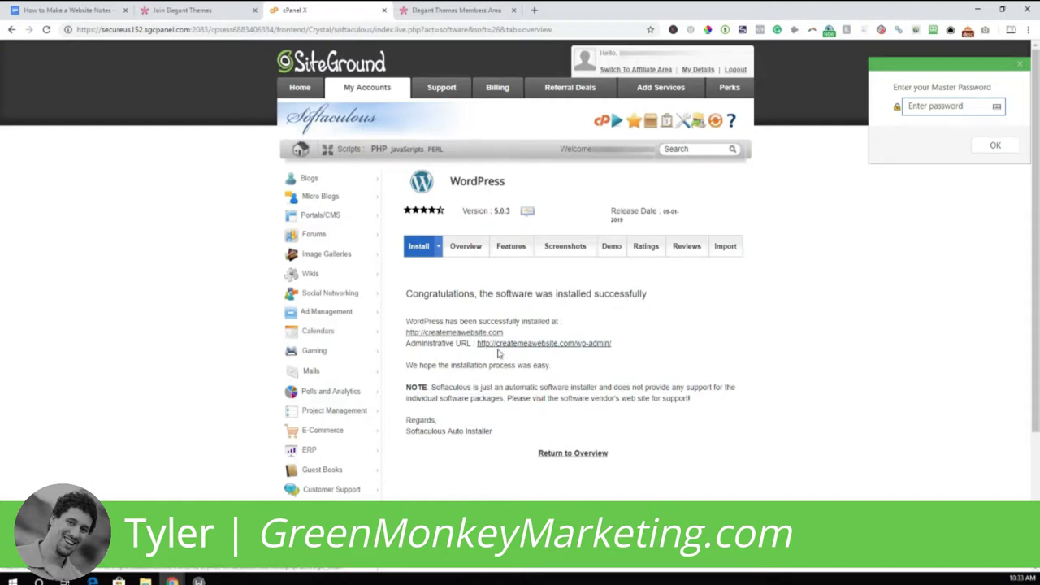
# Step: Open the newly installed createmeawebsite.com site in a new tab and look over its default home page
pyautogui.rightClick(448, 337)
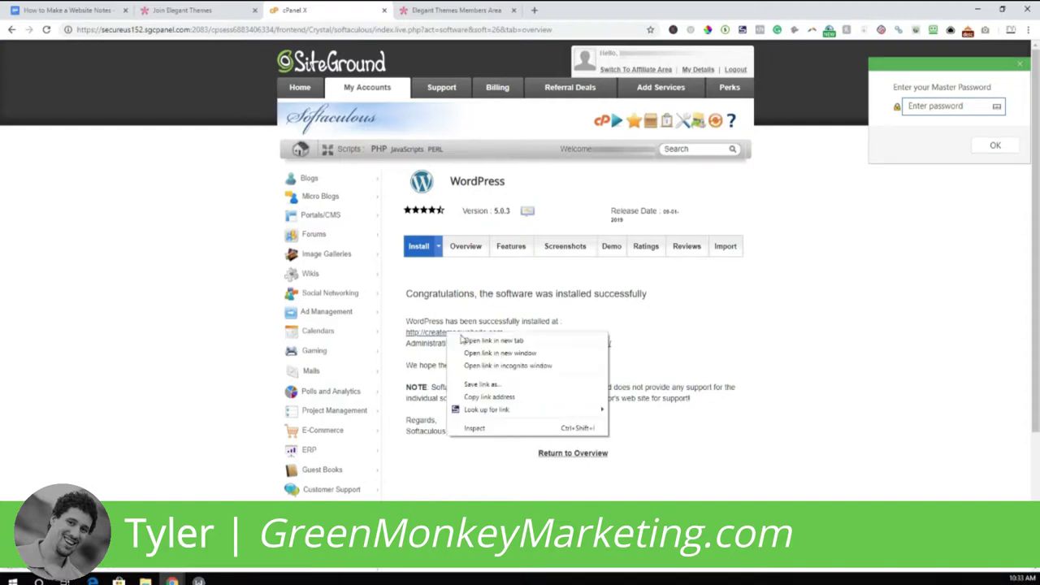
pyautogui.click(484, 340)
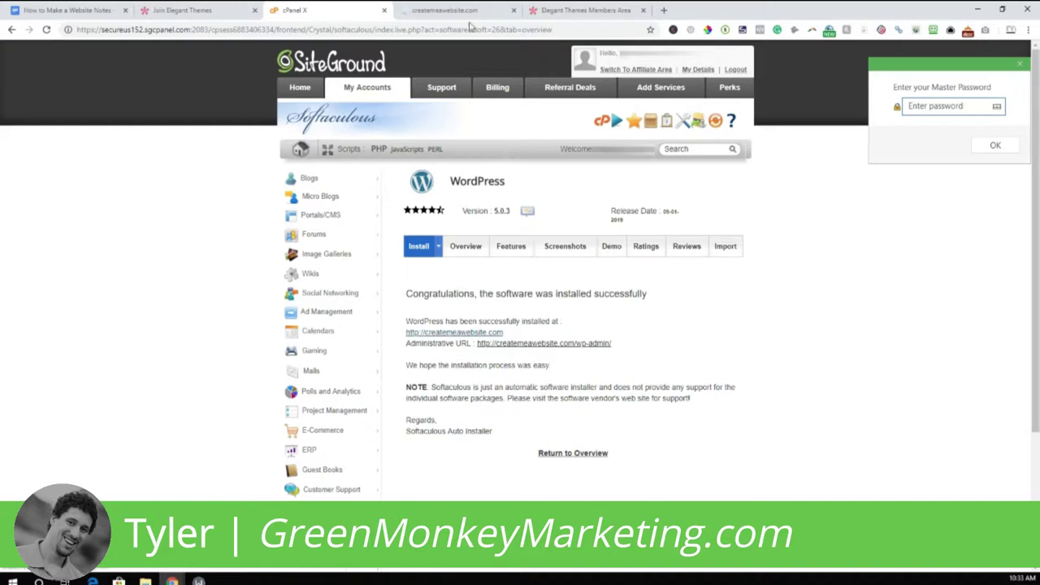
pyautogui.click(447, 10)
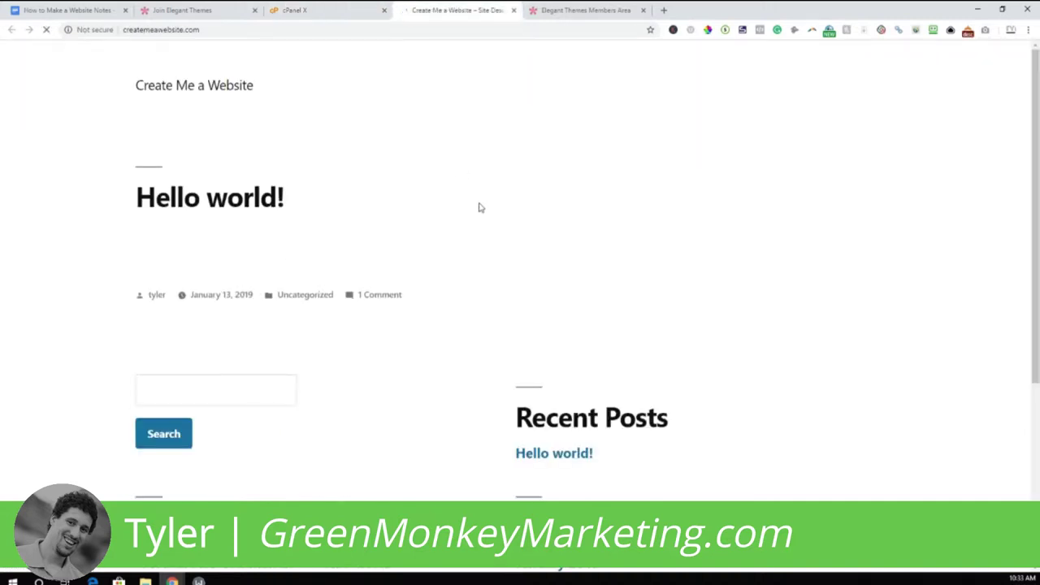
pyautogui.scroll(-4, 235, 111)
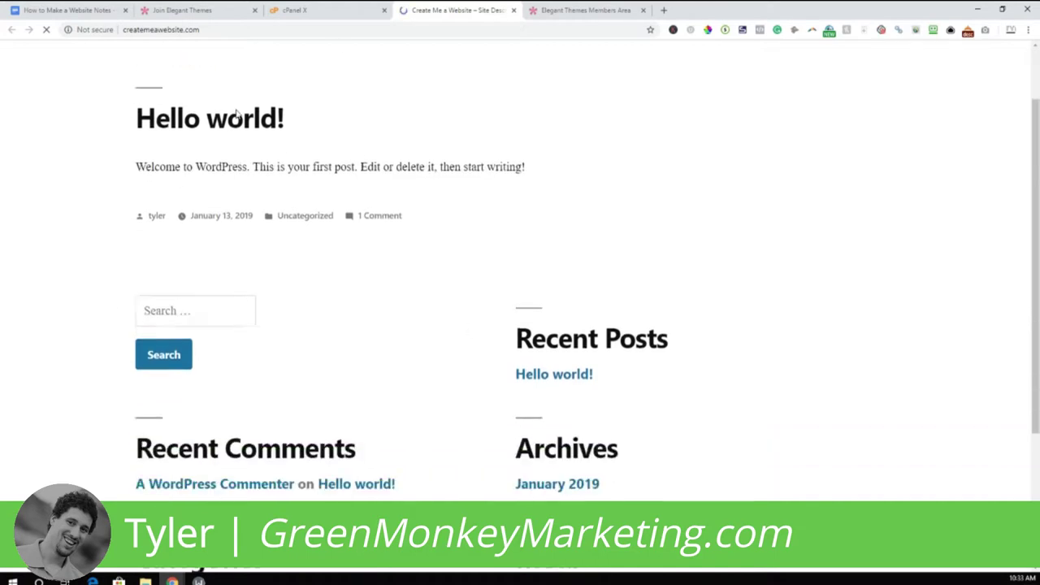
pyautogui.scroll(4, 301, 281)
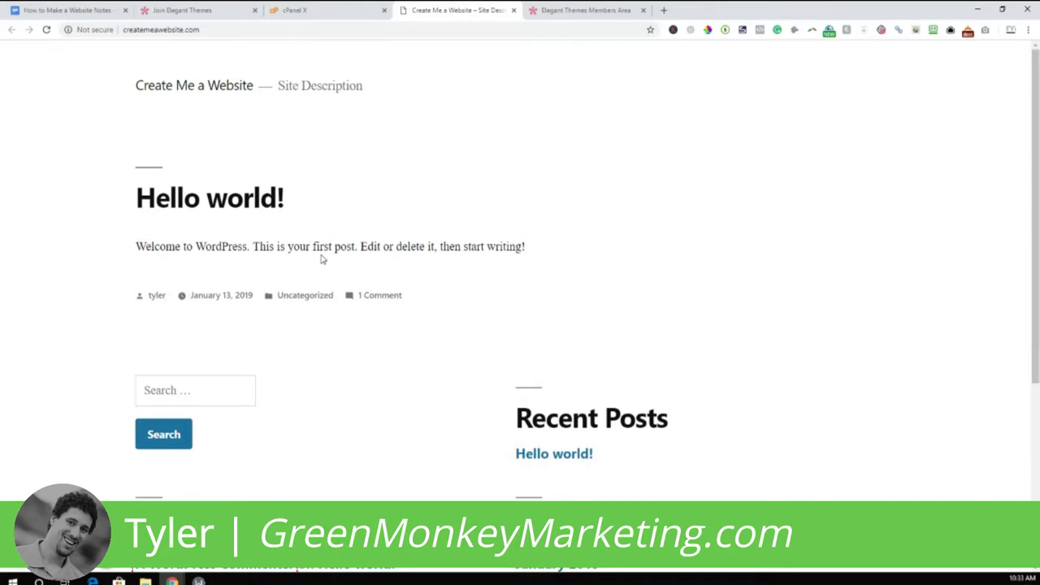
# Step: Open the new site's WordPress admin dashboard from the installation page and dismiss the Personal Data and Privacy notice
pyautogui.click(345, 11)
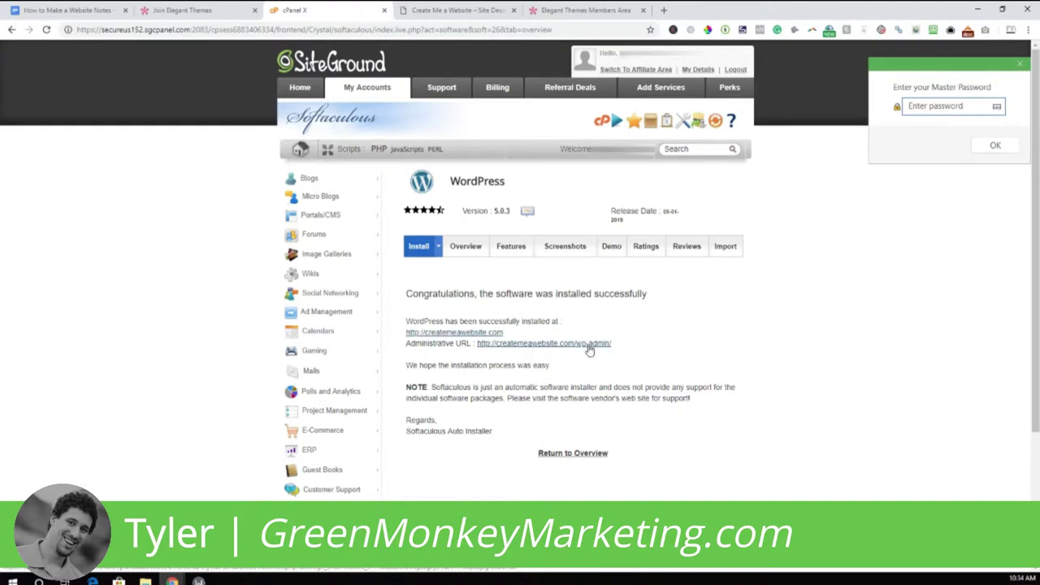
pyautogui.click(493, 348)
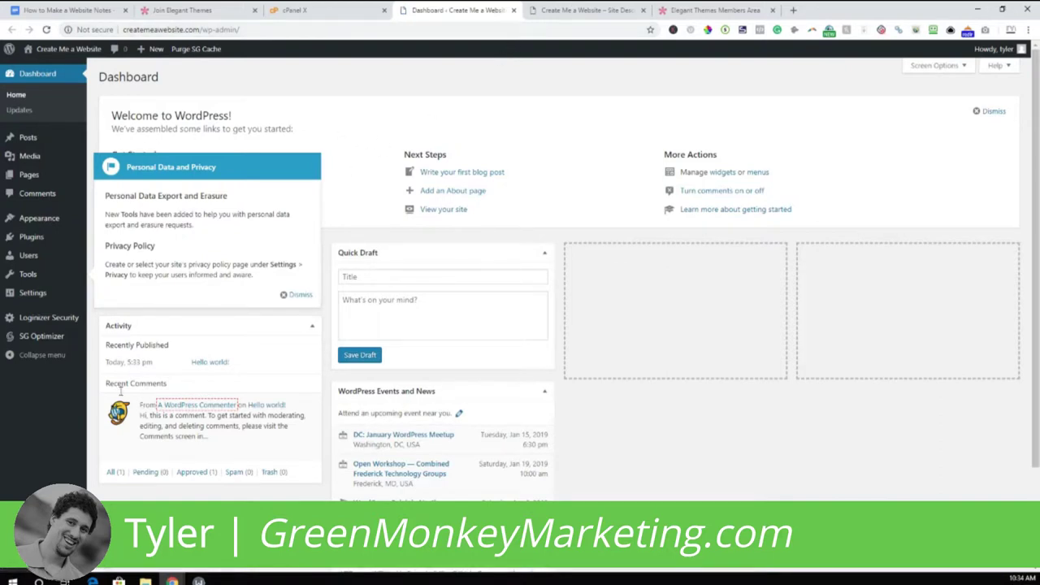
pyautogui.click(298, 294)
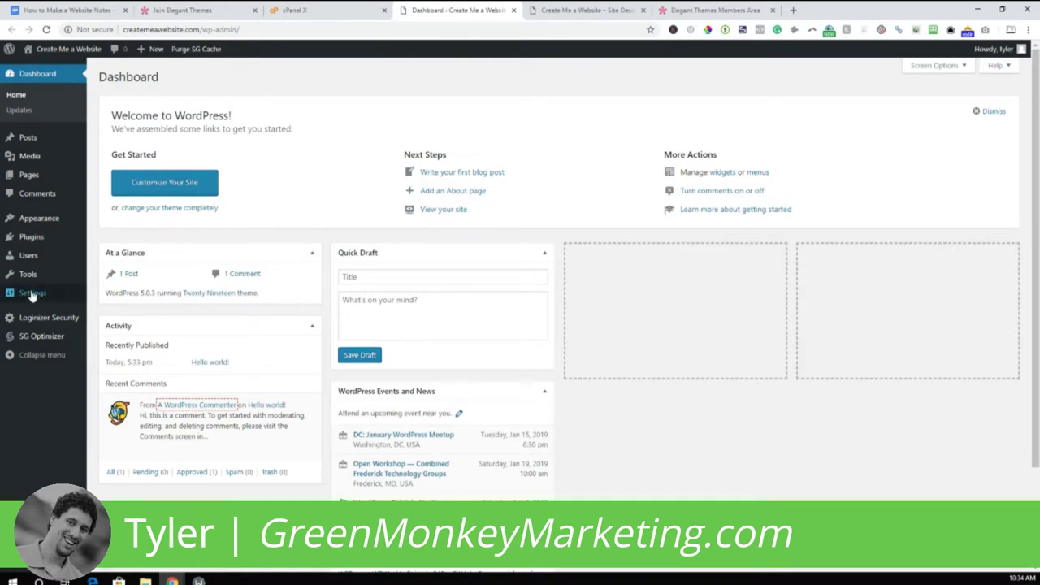
pyautogui.moveTo(40, 244)
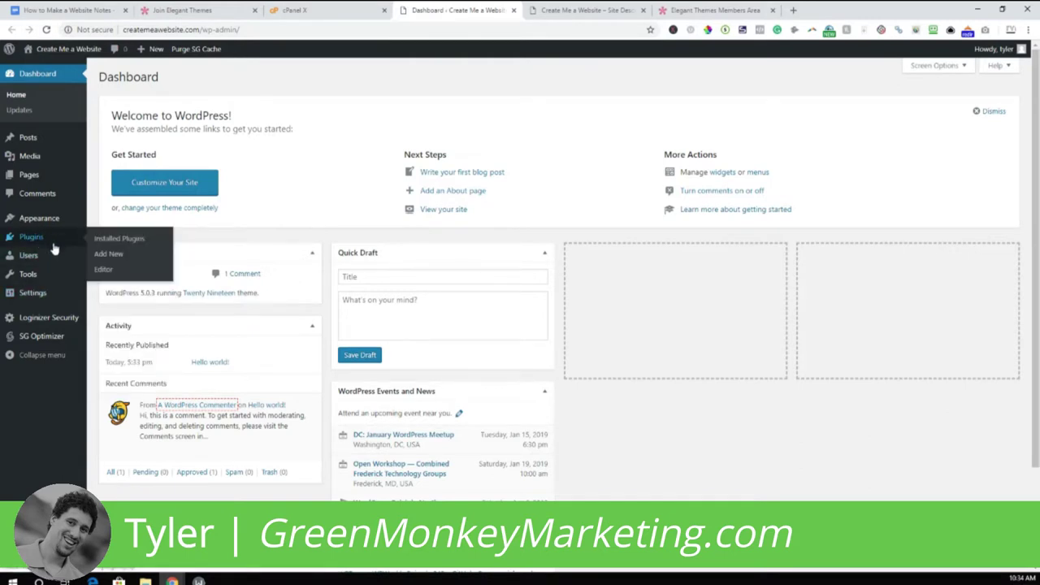
# Step: Download the Divi theme from the Elegant Themes members area and dismiss the site's notification request
pyautogui.click(716, 10)
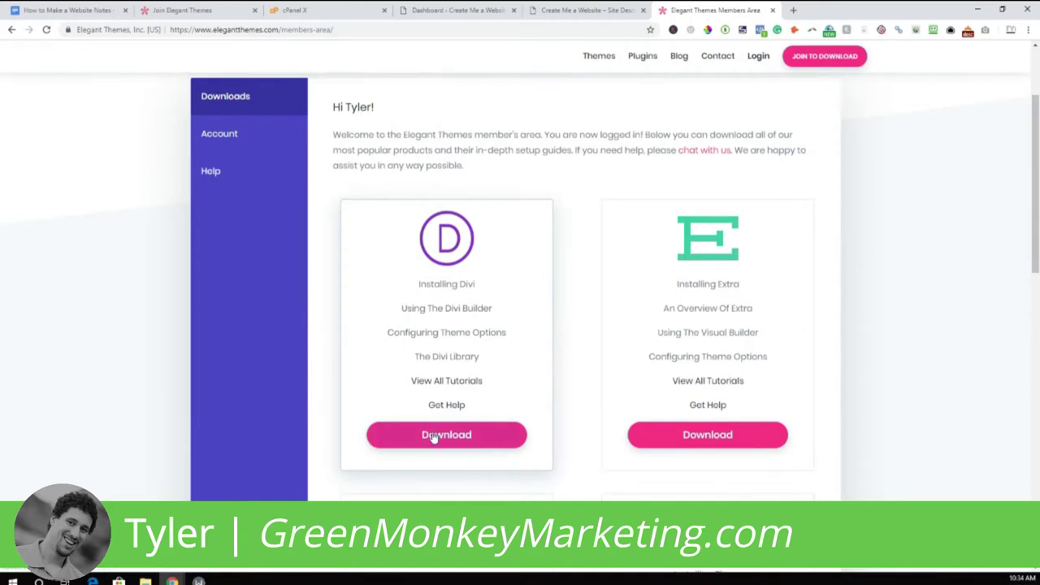
pyautogui.click(431, 438)
pyautogui.click(467, 435)
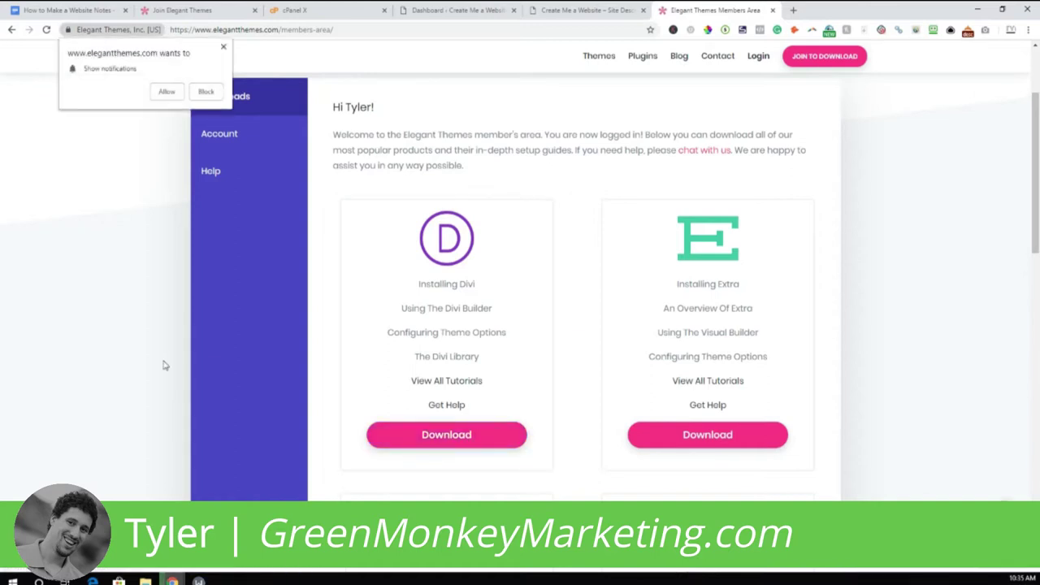
pyautogui.click(223, 46)
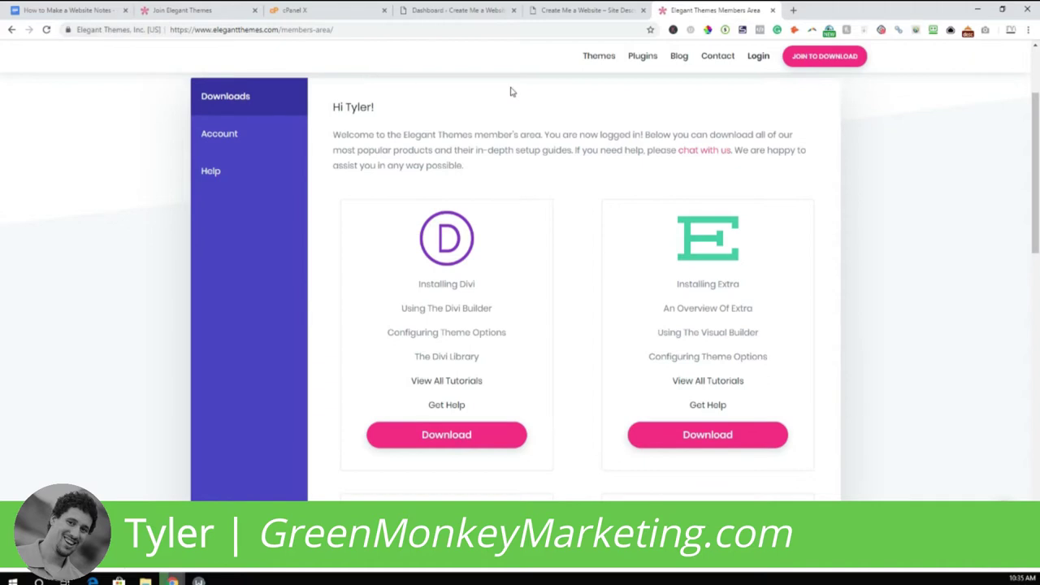
# Step: Close the site's public page and open the installed themes page in the WordPress dashboard
pyautogui.click(589, 9)
pyautogui.click(476, 10)
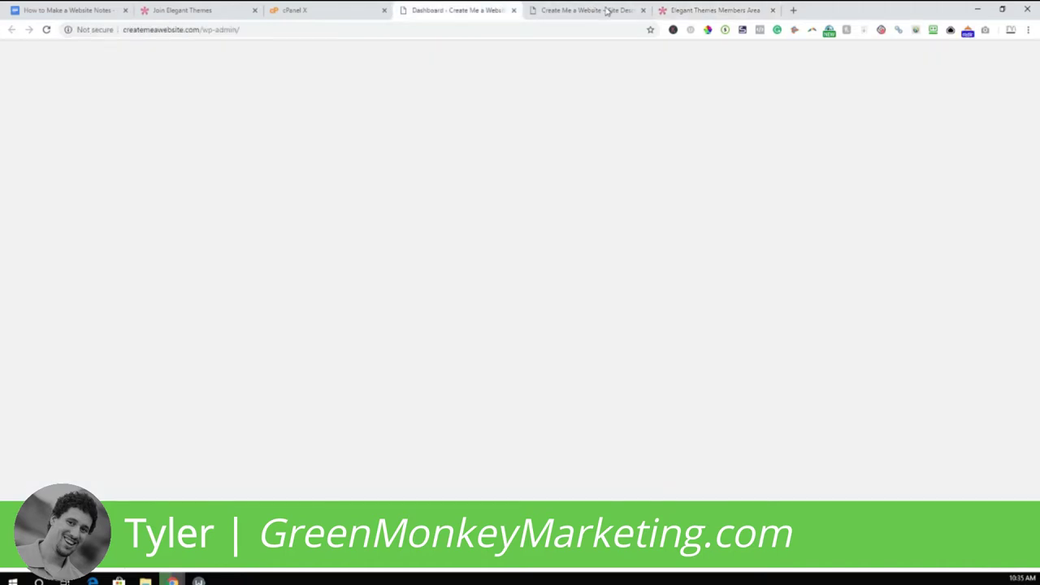
pyautogui.click(643, 10)
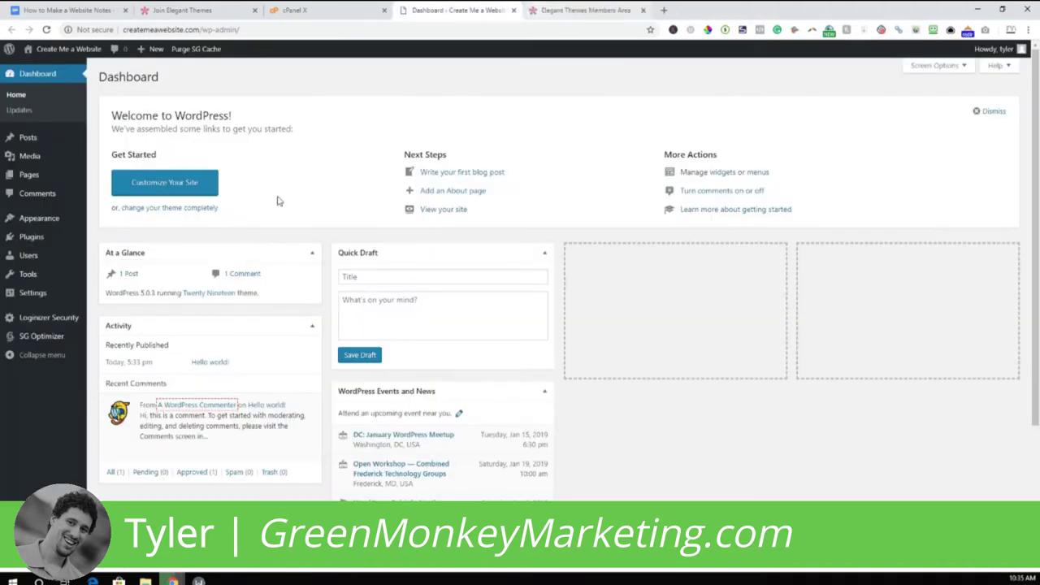
pyautogui.moveTo(40, 227)
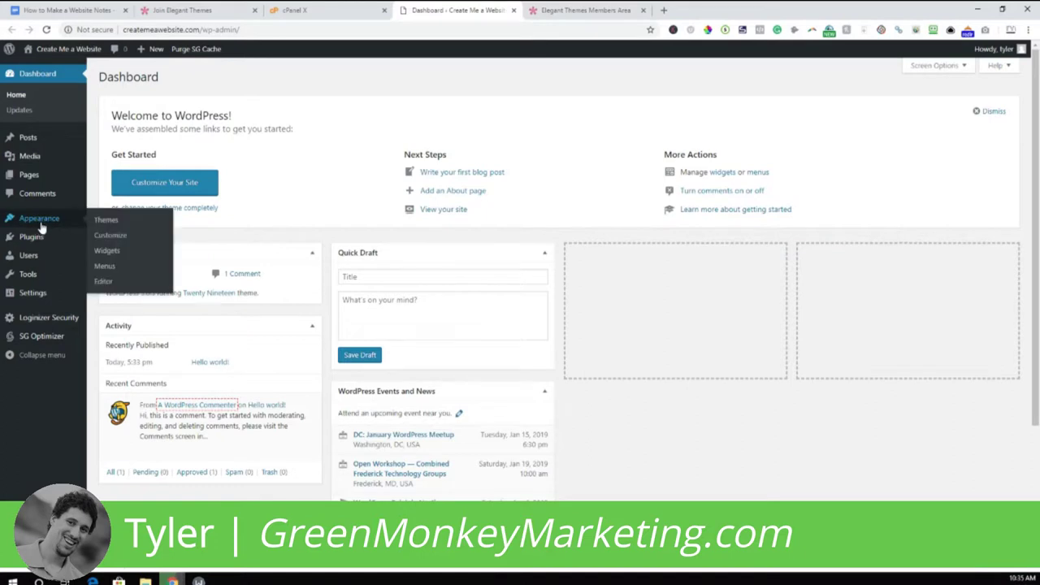
pyautogui.click(109, 224)
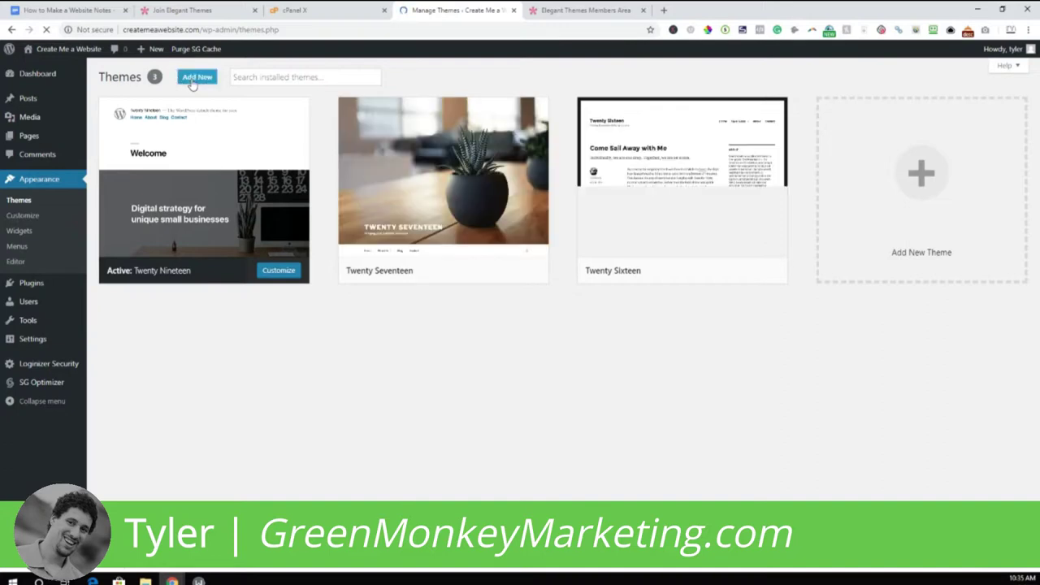
# Step: Install the Divi theme by uploading the file Divi (5).zip and activate it on the site
pyautogui.click(192, 83)
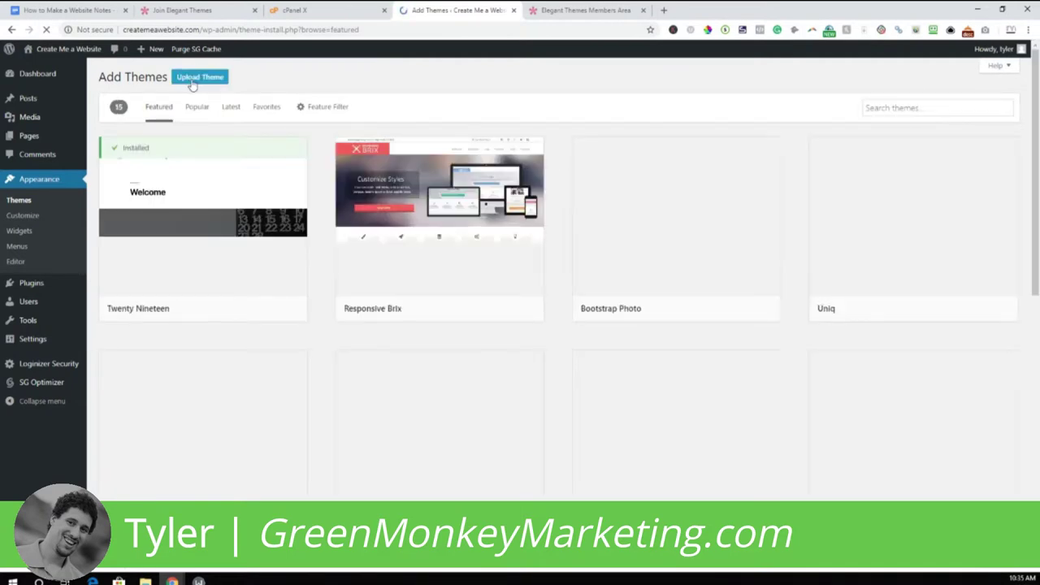
pyautogui.click(191, 84)
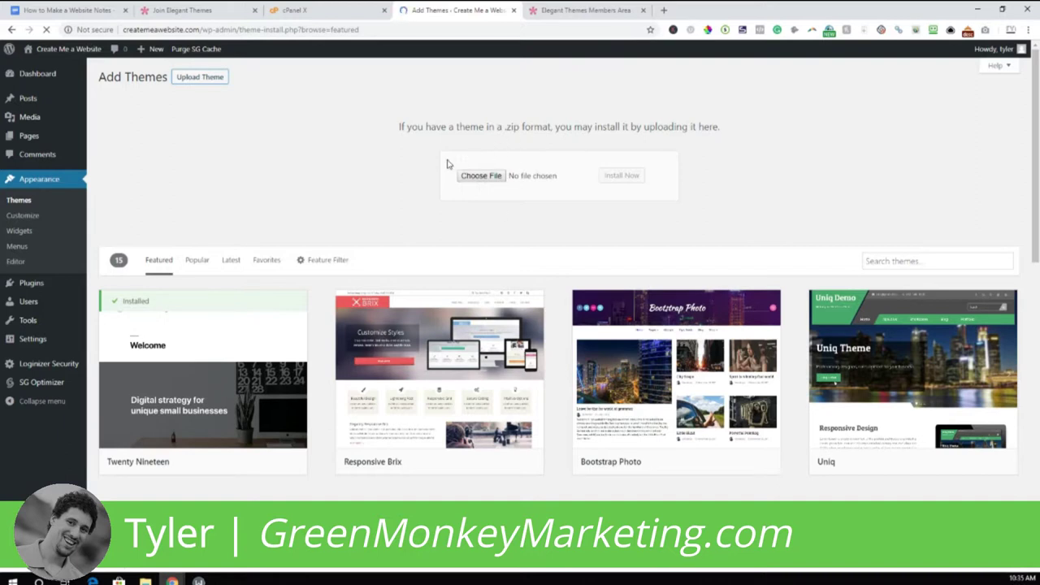
pyautogui.click(484, 177)
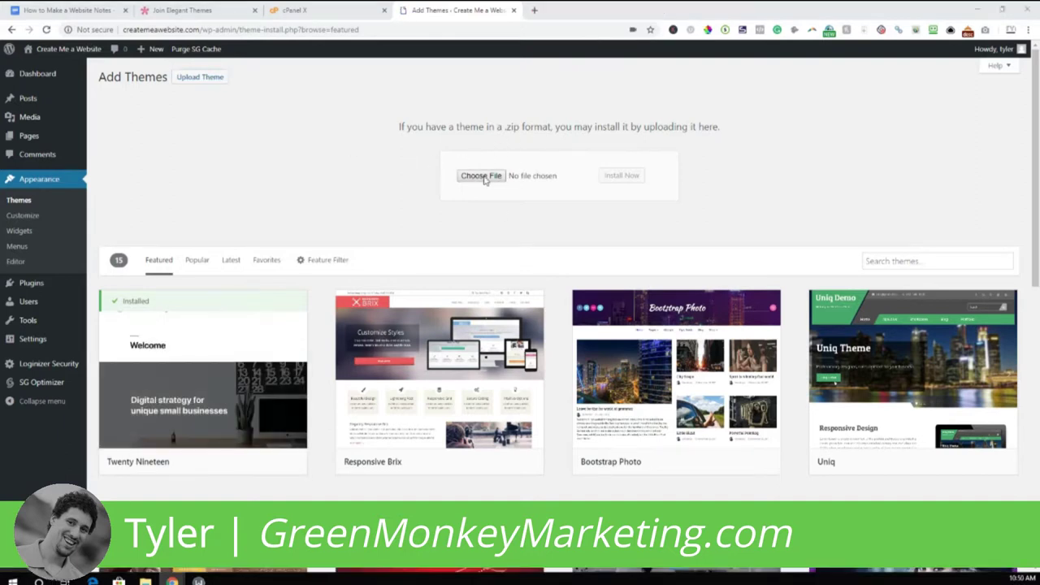
pyautogui.write('divi')
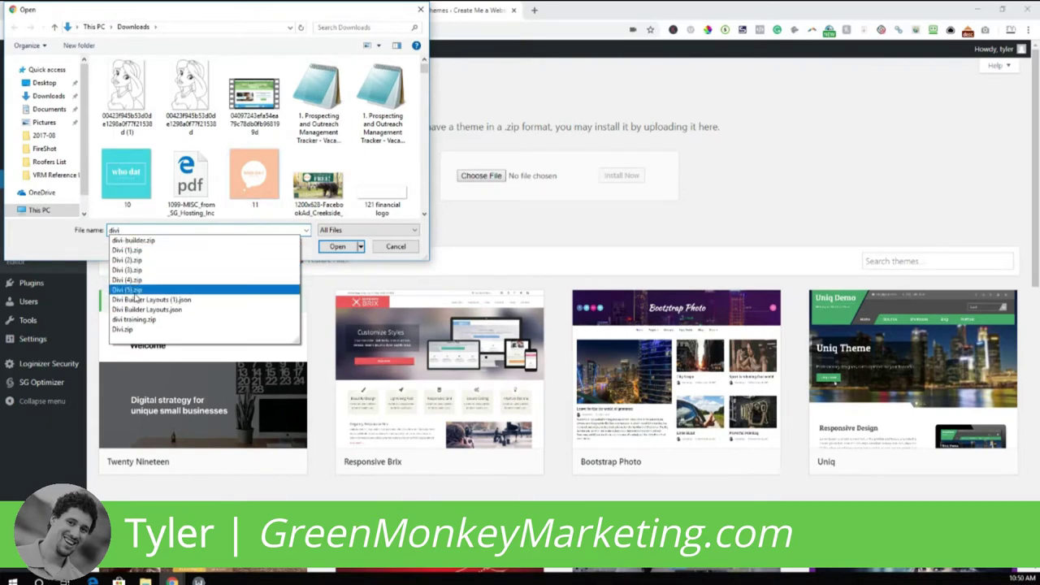
pyautogui.click(337, 246)
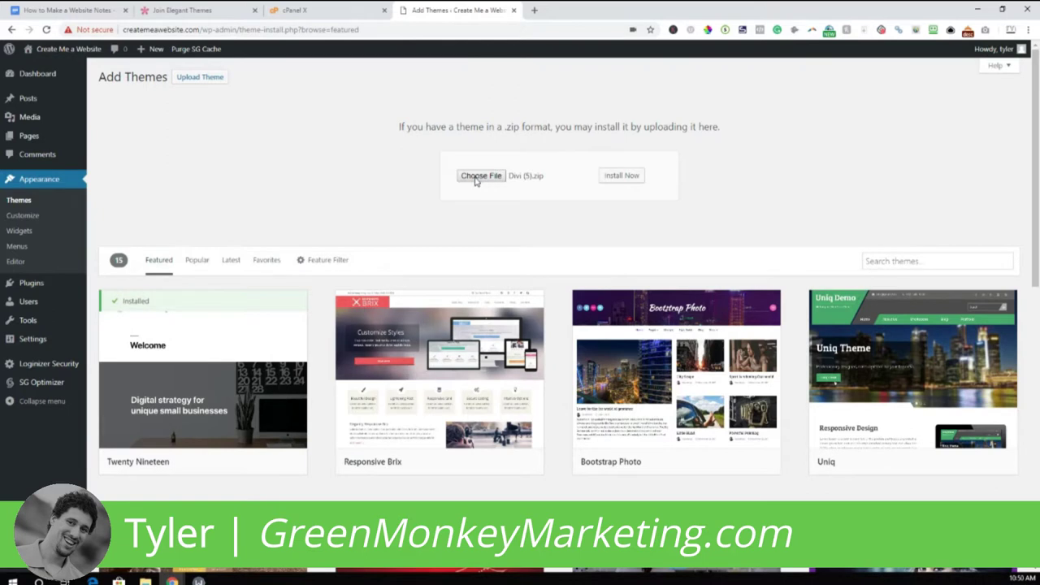
pyautogui.click(624, 180)
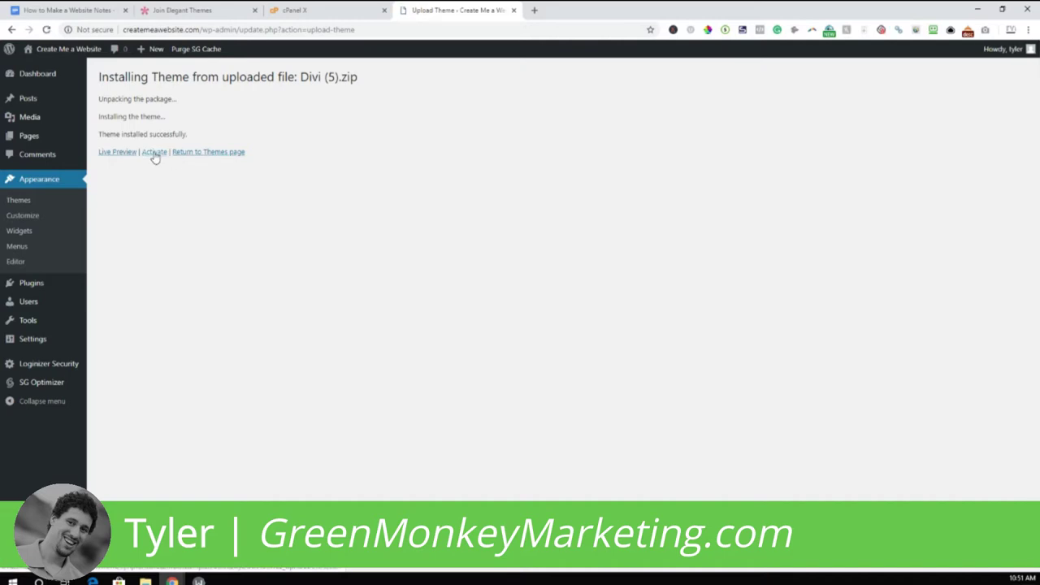
pyautogui.click(154, 152)
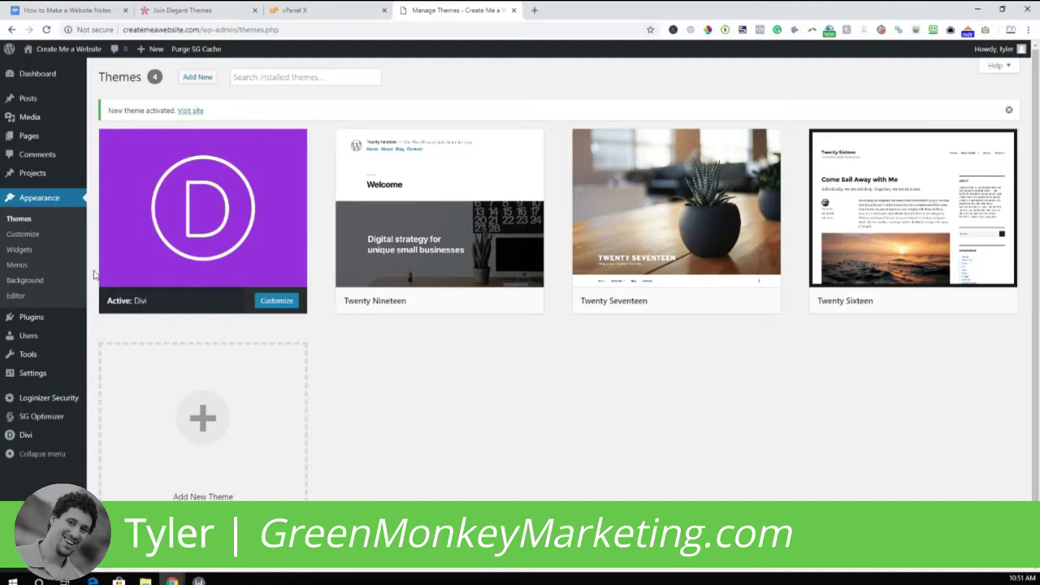
# Step: Create a new page titled Home and start building it with the Divi Builder
pyautogui.moveTo(37, 139)
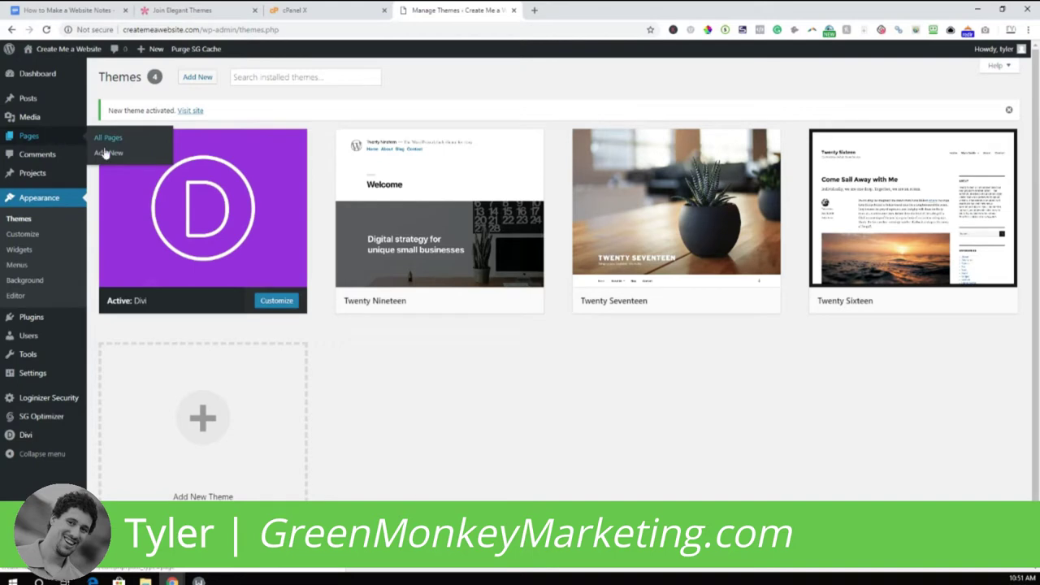
pyautogui.click(107, 154)
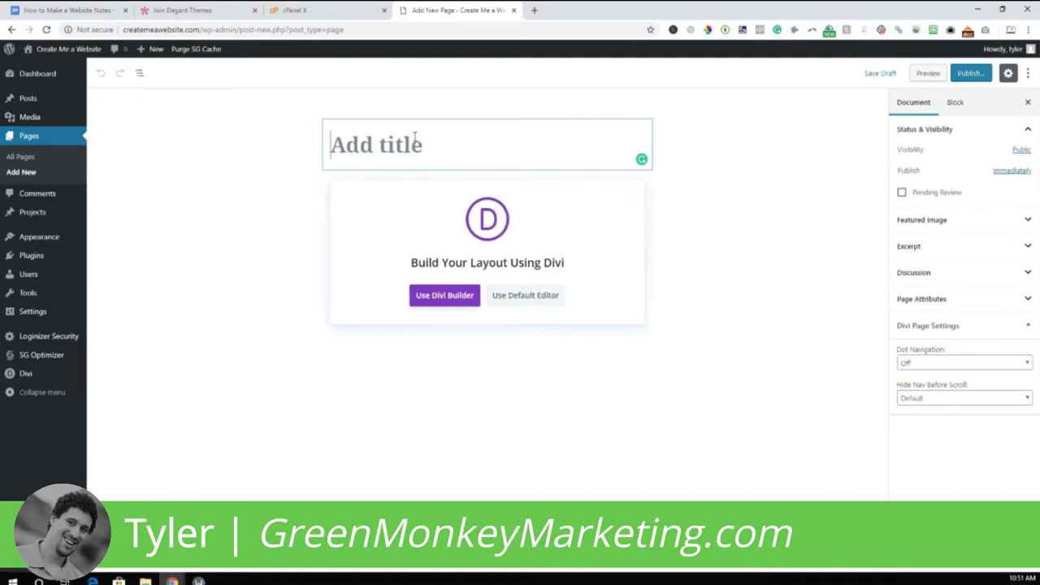
pyautogui.write('Home')
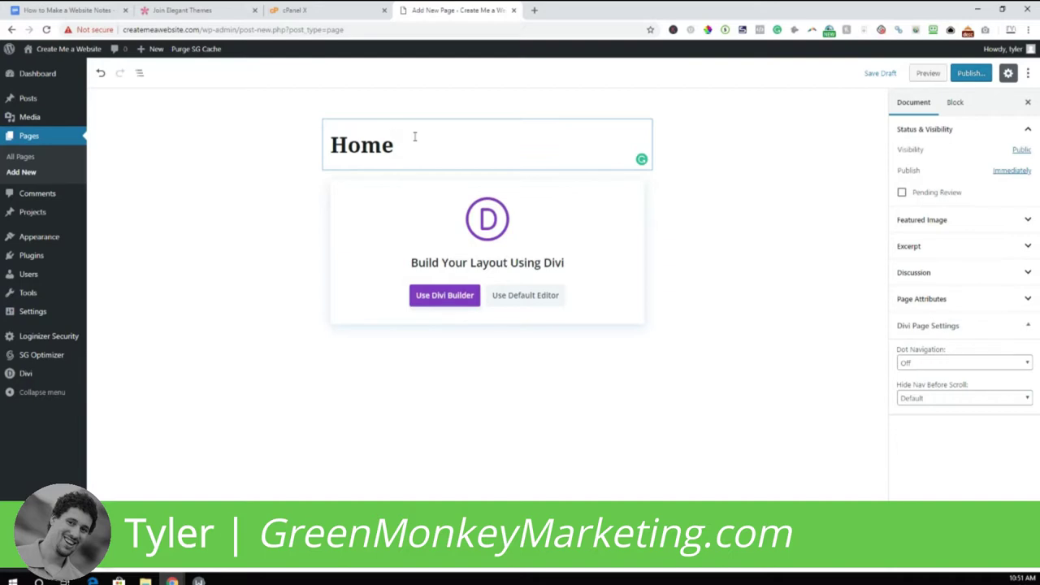
pyautogui.click(448, 301)
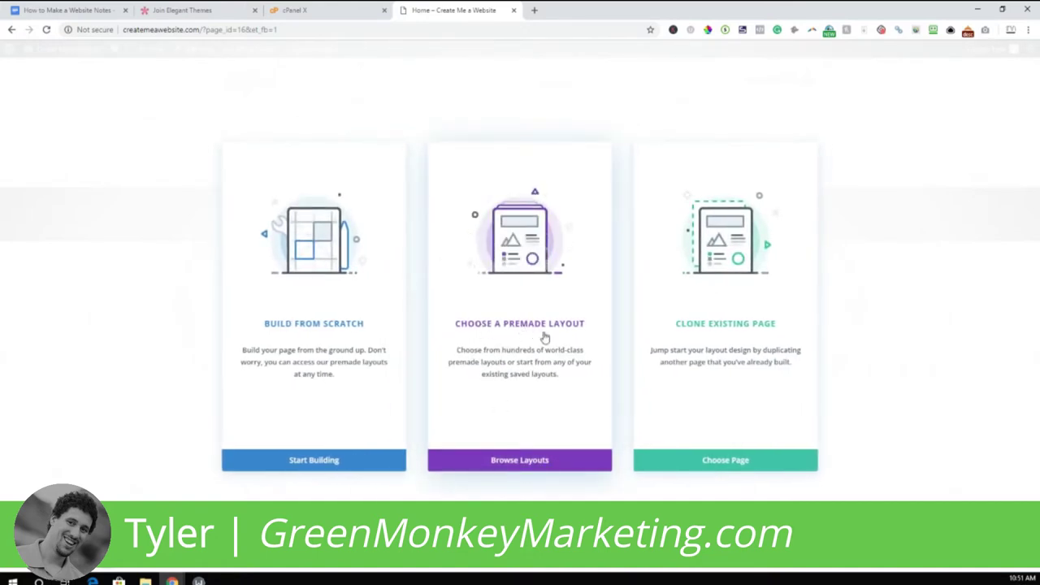
# Step: Choose the premade Coffee Shop Landing Page layout for the Home page and fill in the Elegant Themes username
pyautogui.click(516, 461)
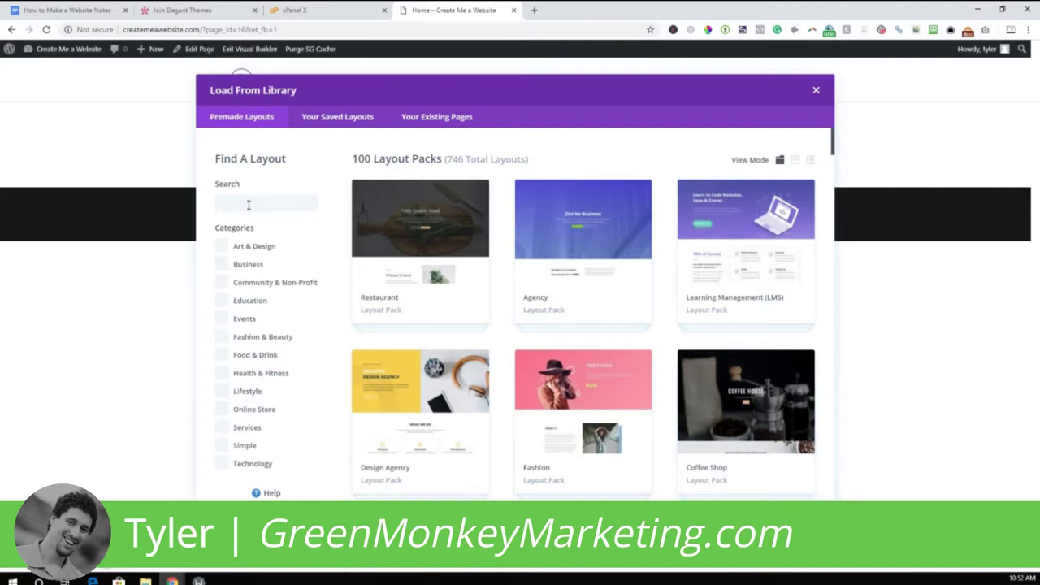
pyautogui.click(753, 414)
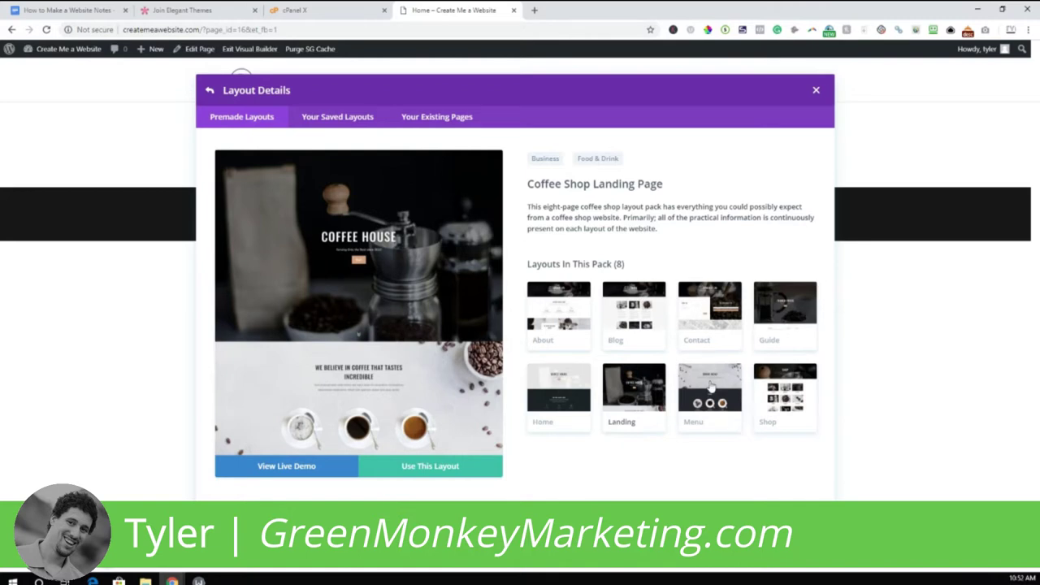
pyautogui.click(436, 470)
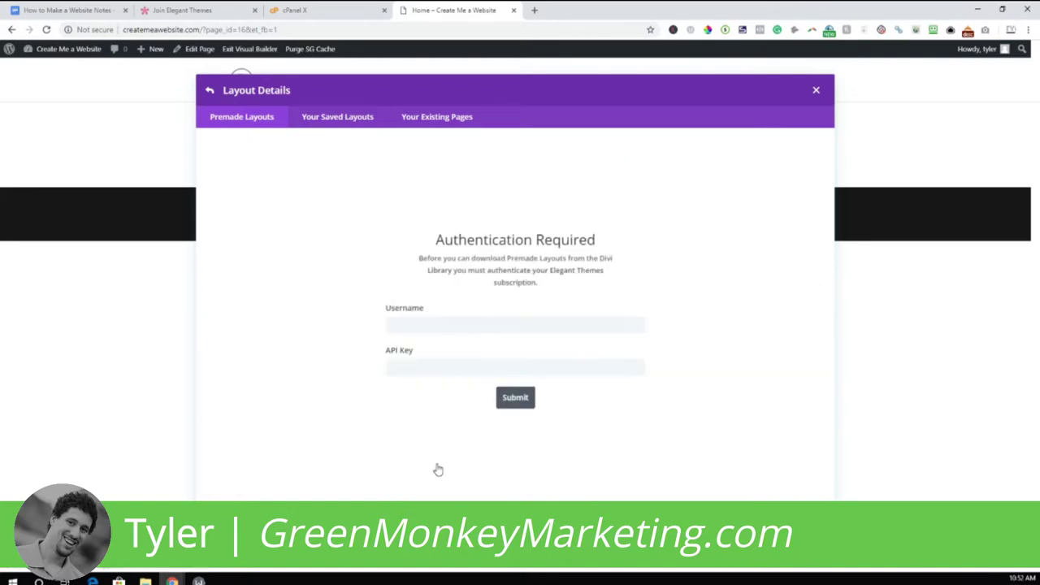
pyautogui.click(447, 324)
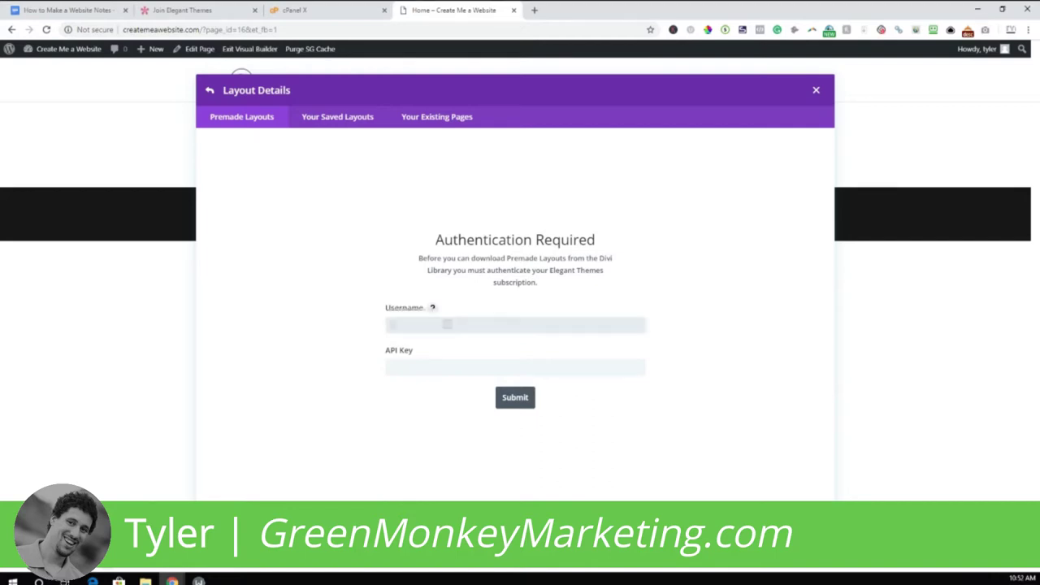
pyautogui.write('ty')
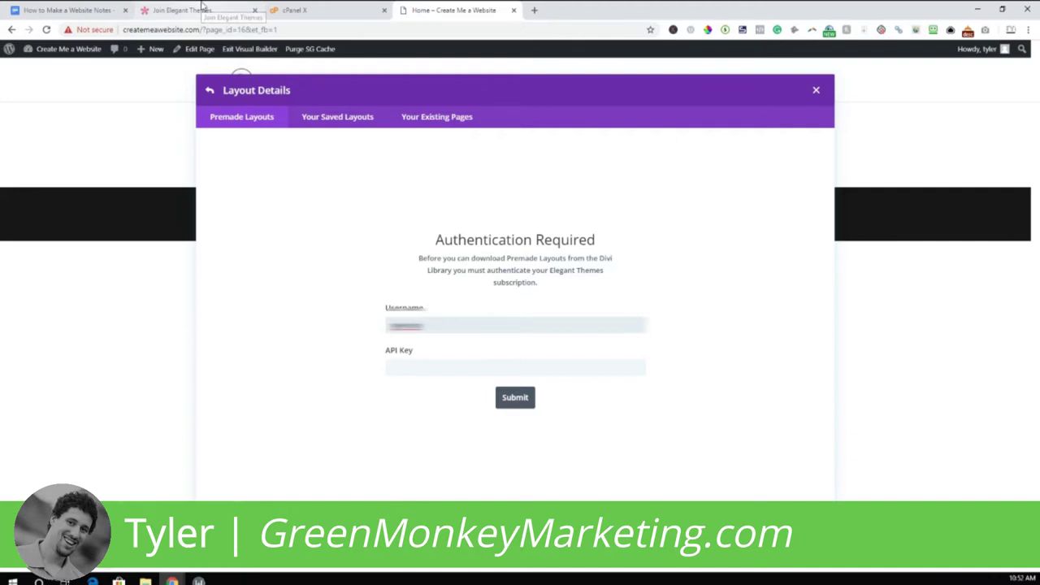
# Step: Log in to the Elegant Themes members area and copy the last API key on the account's API key page
pyautogui.click(202, 10)
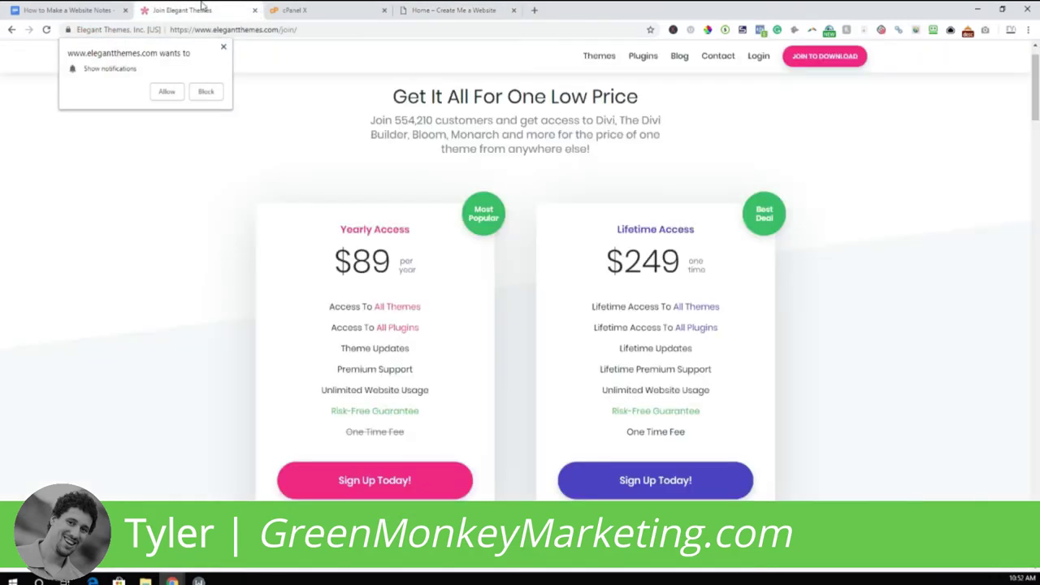
pyautogui.click(224, 47)
pyautogui.click(759, 58)
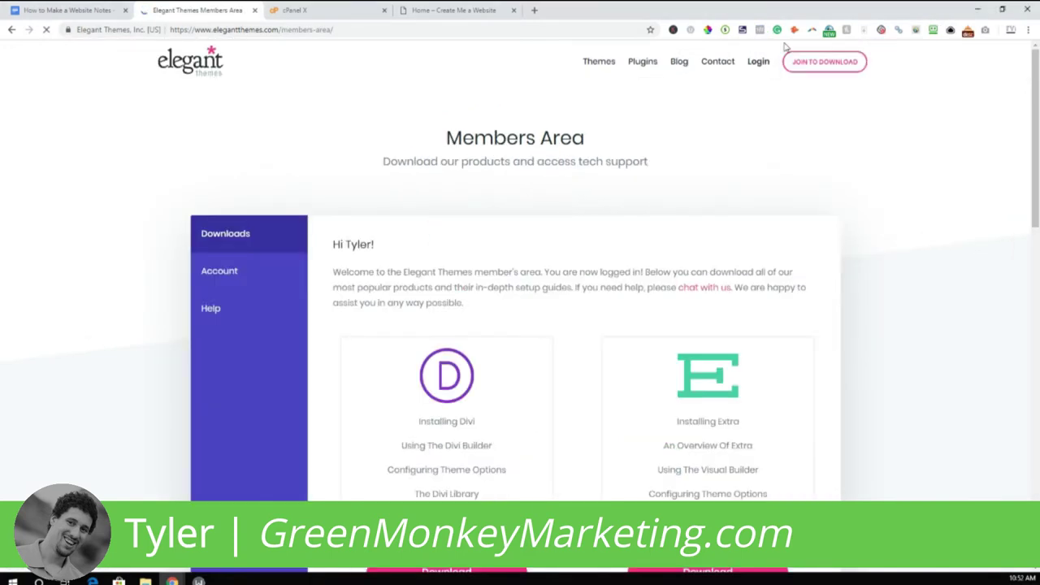
pyautogui.click(220, 273)
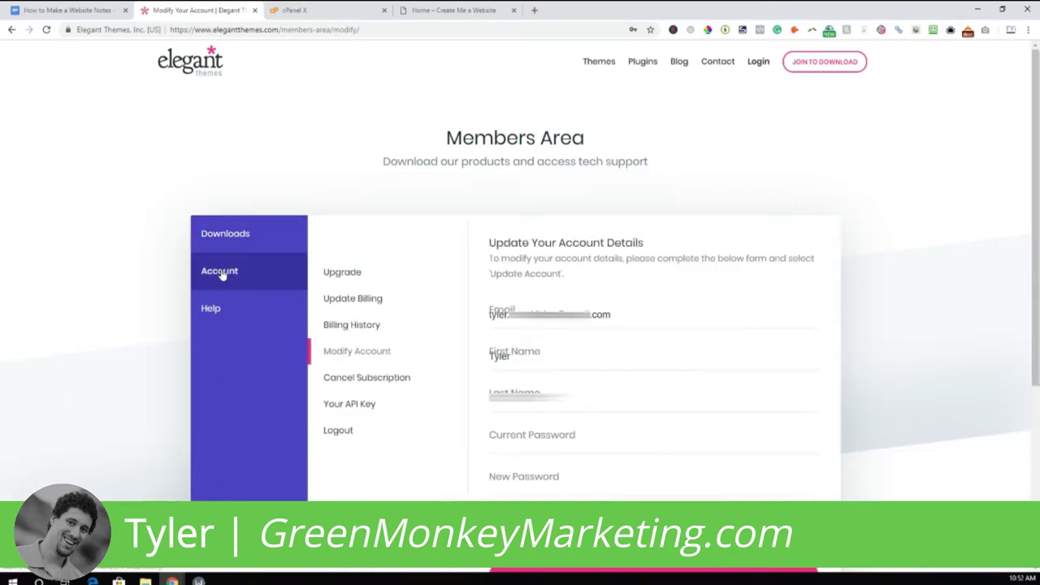
pyautogui.click(346, 406)
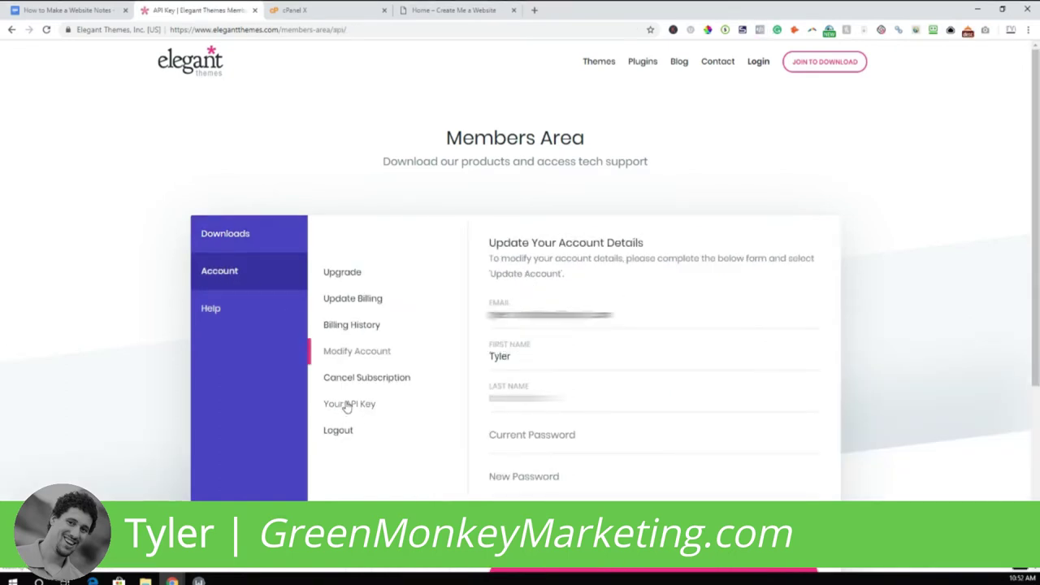
pyautogui.scroll(-8, 734, 331)
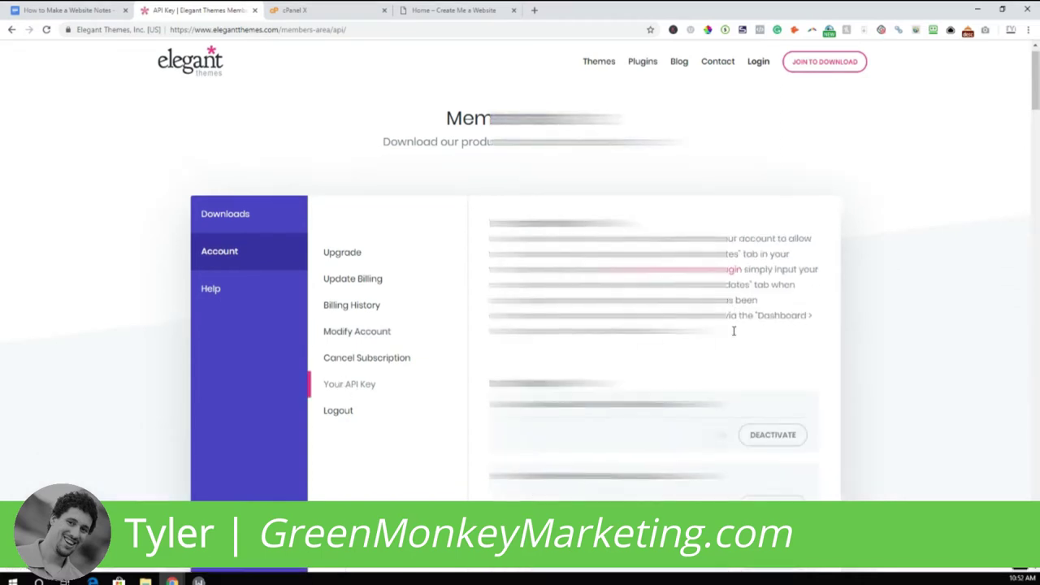
pyautogui.scroll(-10, 734, 330)
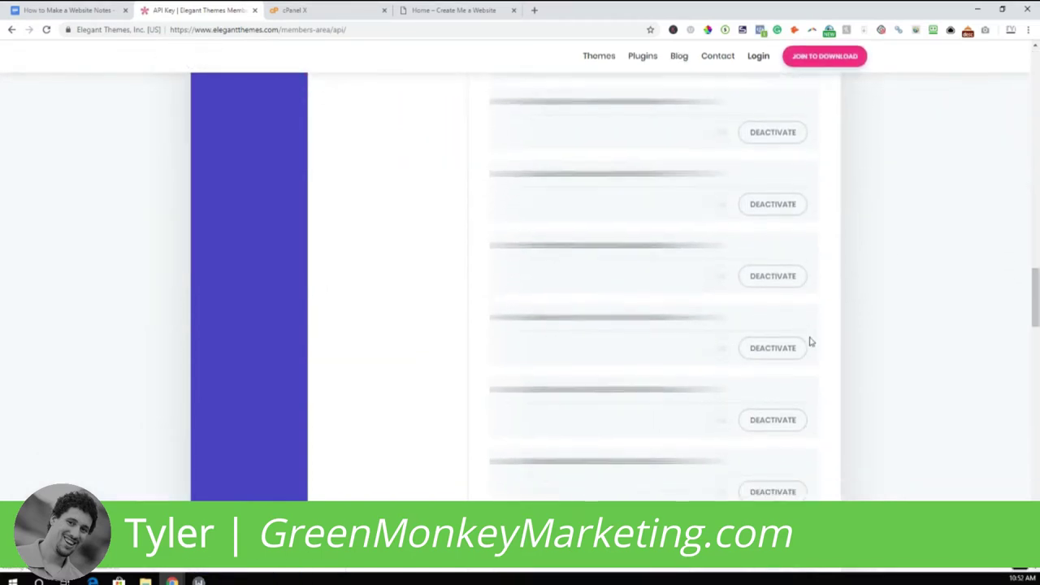
pyautogui.scroll(-5, 884, 404)
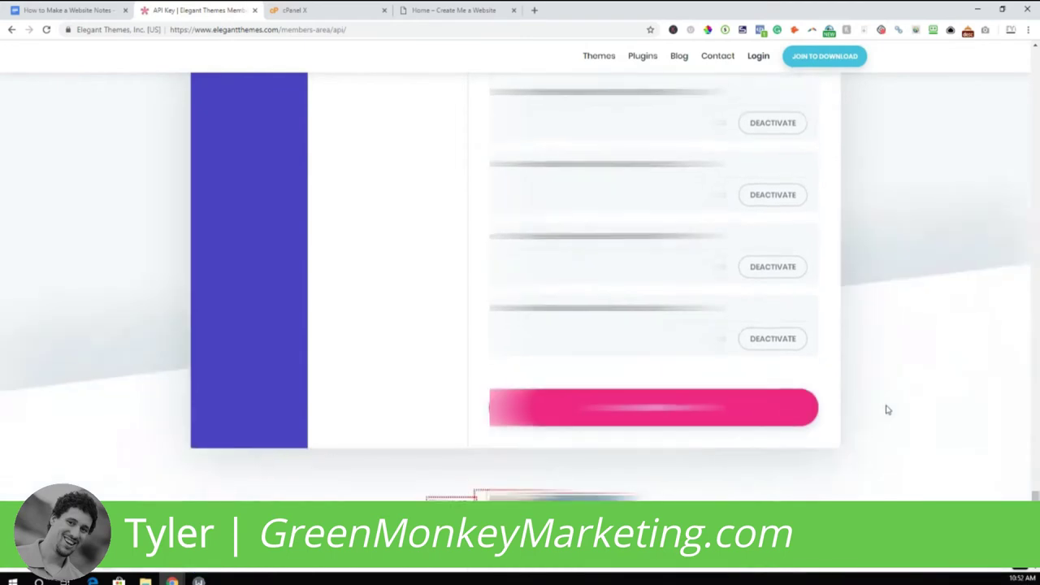
pyautogui.click(631, 298)
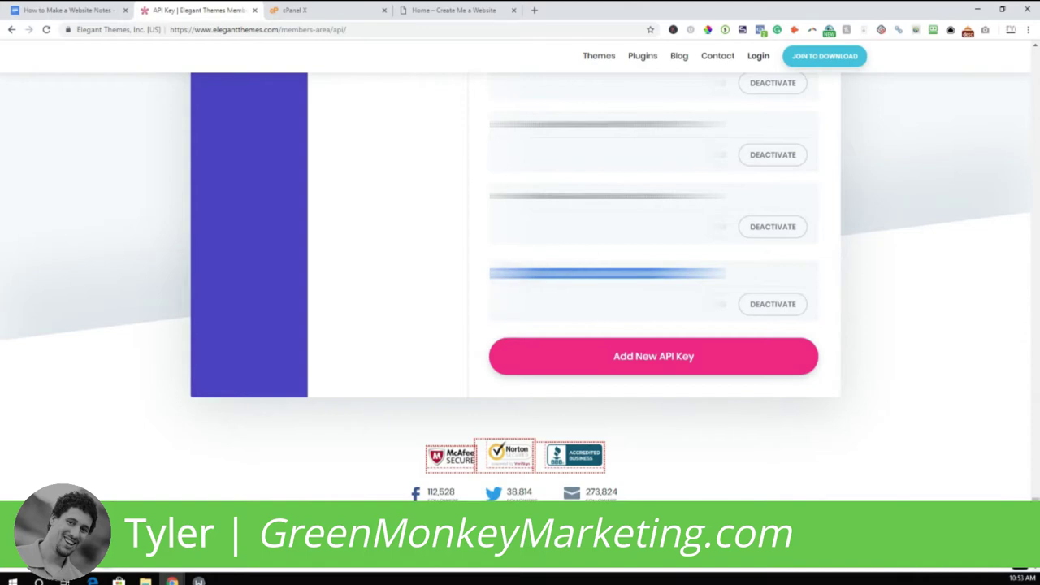
# Step: Paste the API key into the Divi layout authentication form, submit it and look over the loaded coffee shop landing page
pyautogui.click(454, 9)
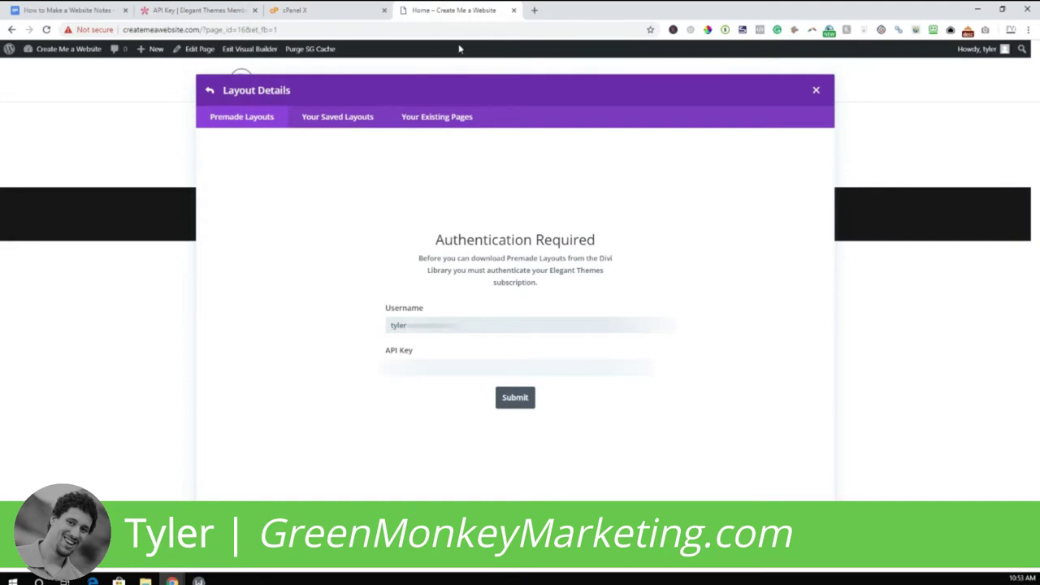
pyautogui.hotkey('ctrl', 'v')
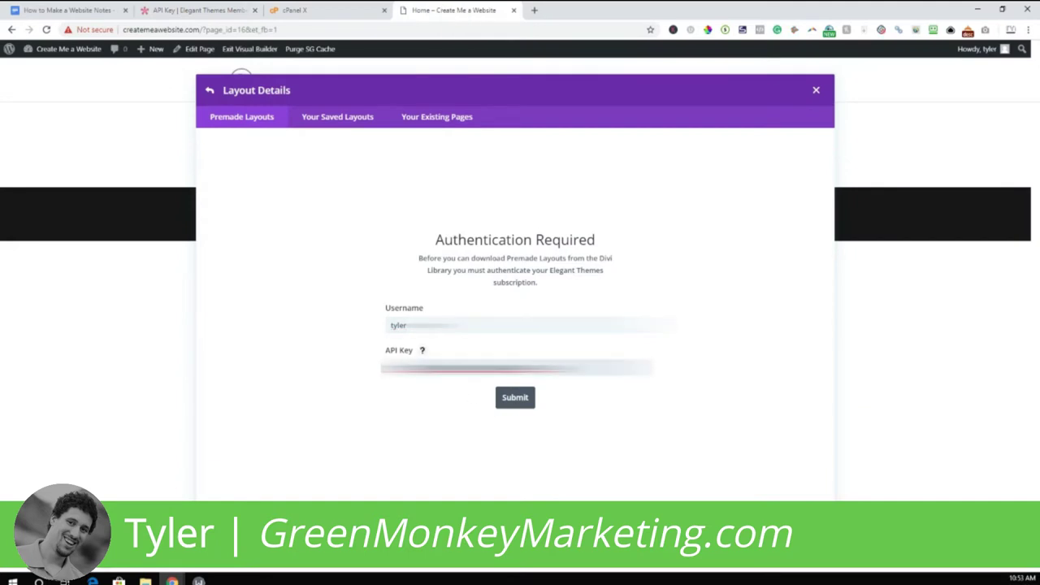
pyautogui.click(518, 400)
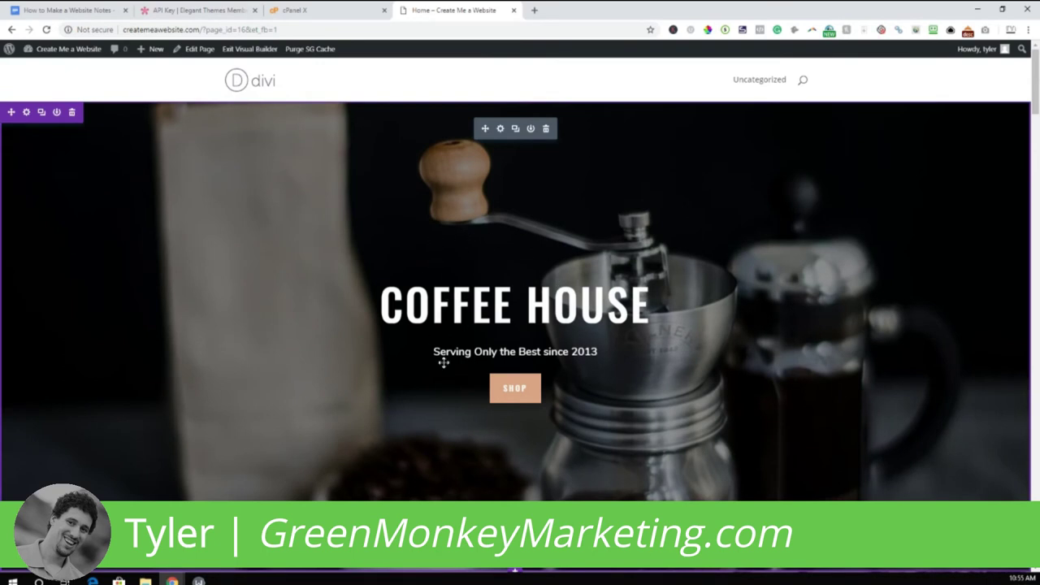
pyautogui.scroll(-10, 551, 300)
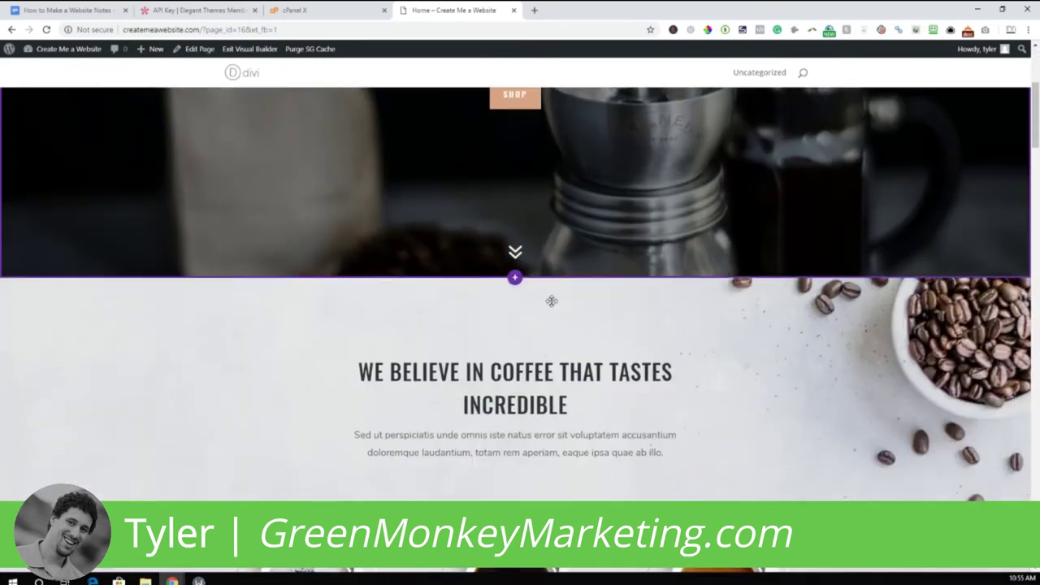
pyautogui.scroll(10, 548, 299)
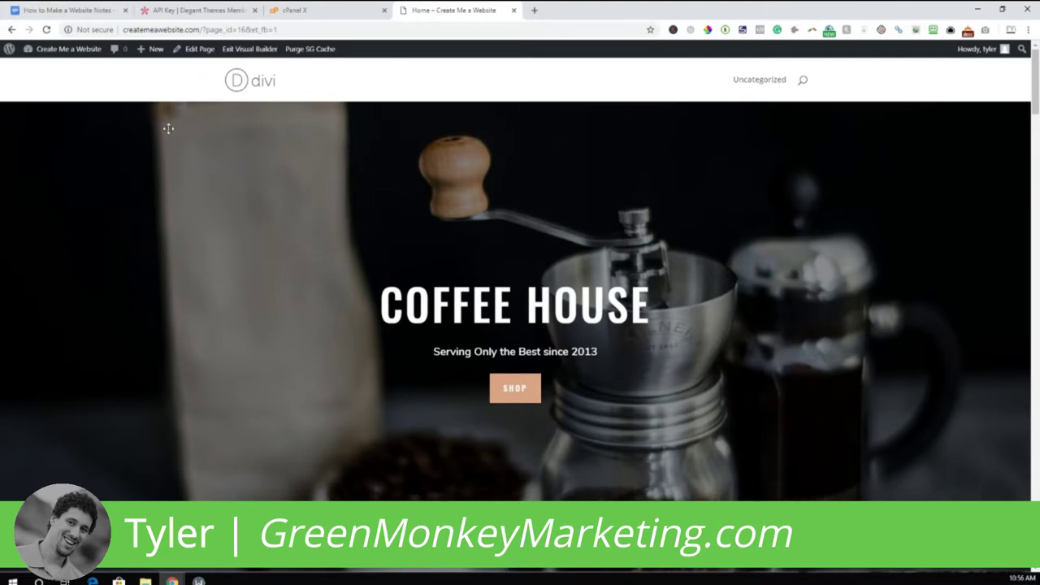
# Step: Return to the WordPress dashboard, create a new page titled About and open it in the Divi Builder
pyautogui.click(50, 52)
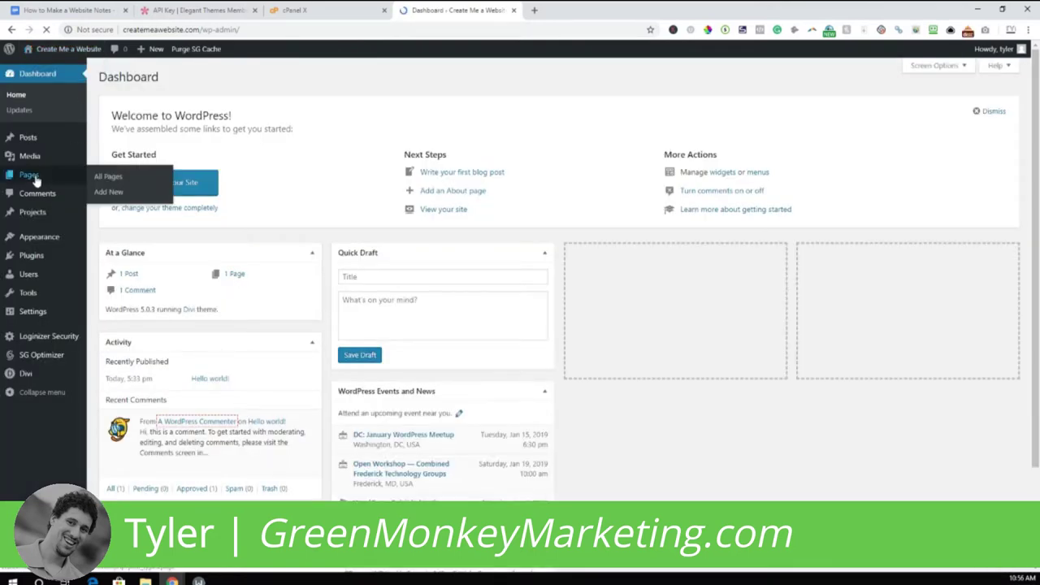
pyautogui.click(32, 177)
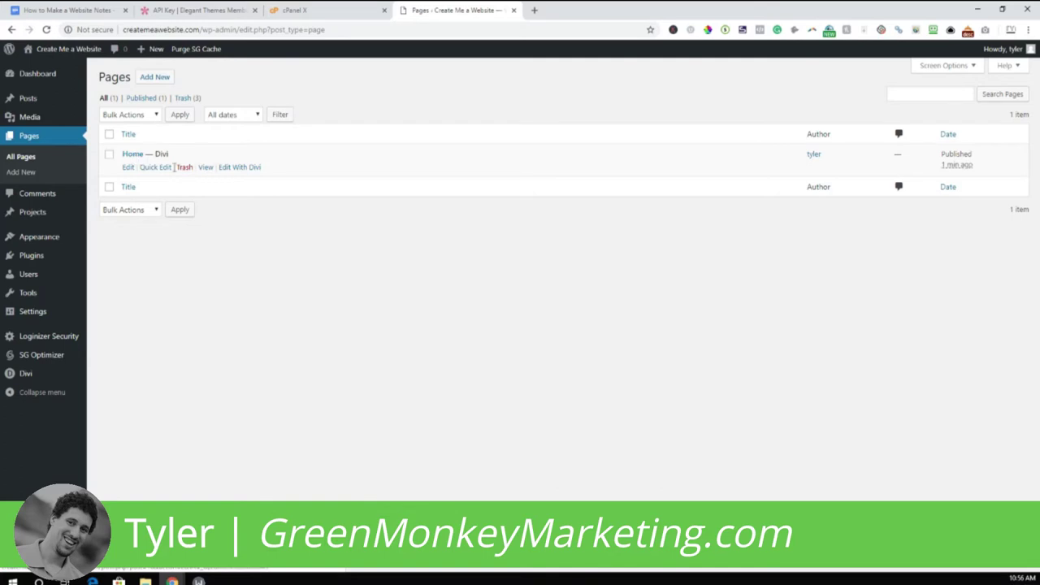
pyautogui.click(147, 82)
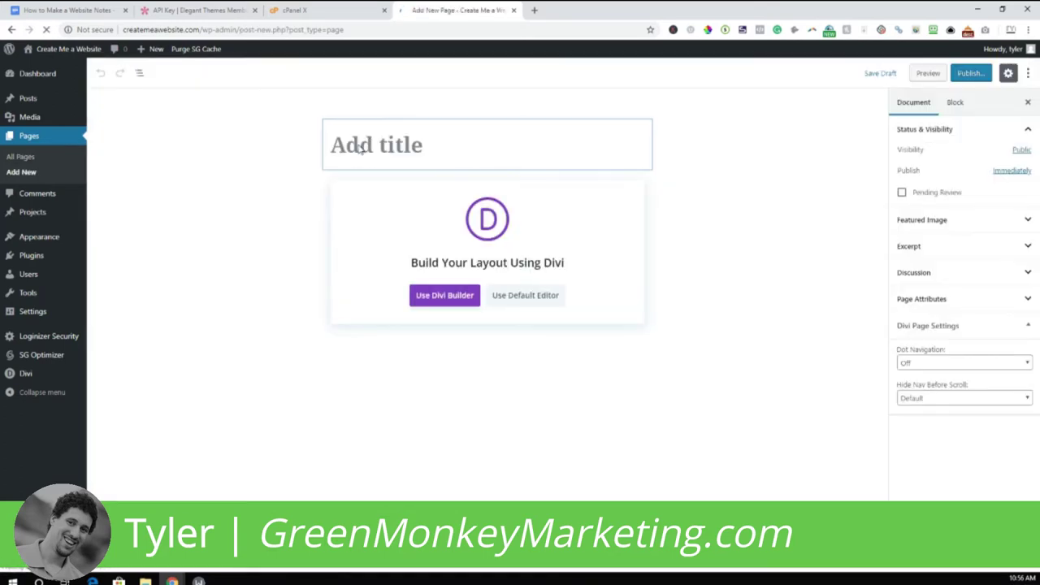
pyautogui.write('About')
pyautogui.click(460, 298)
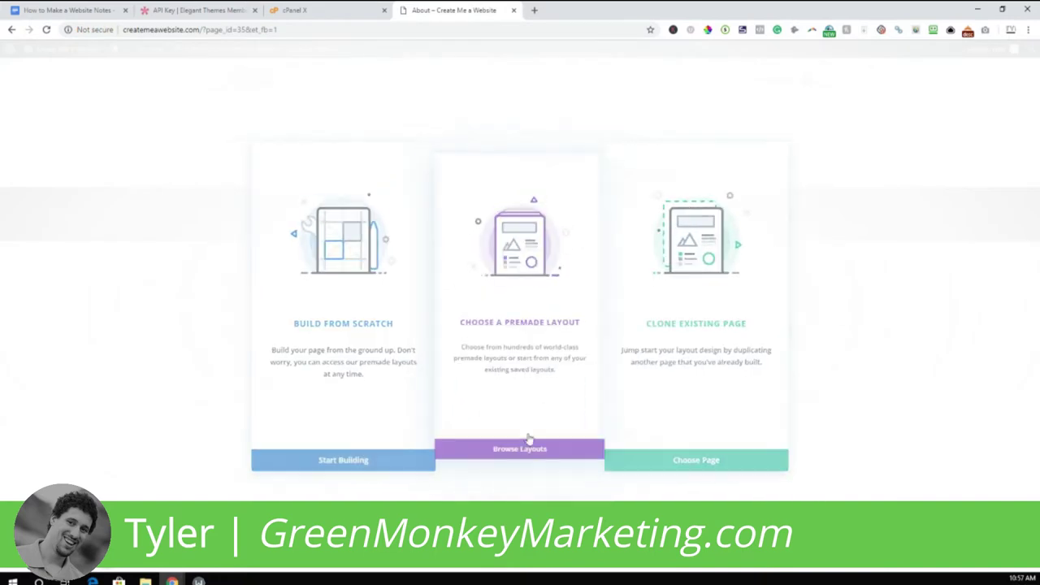
# Step: Apply the premade Coffee Shop About Page layout from the Coffee Shop layout pack to the About page
pyautogui.click(528, 443)
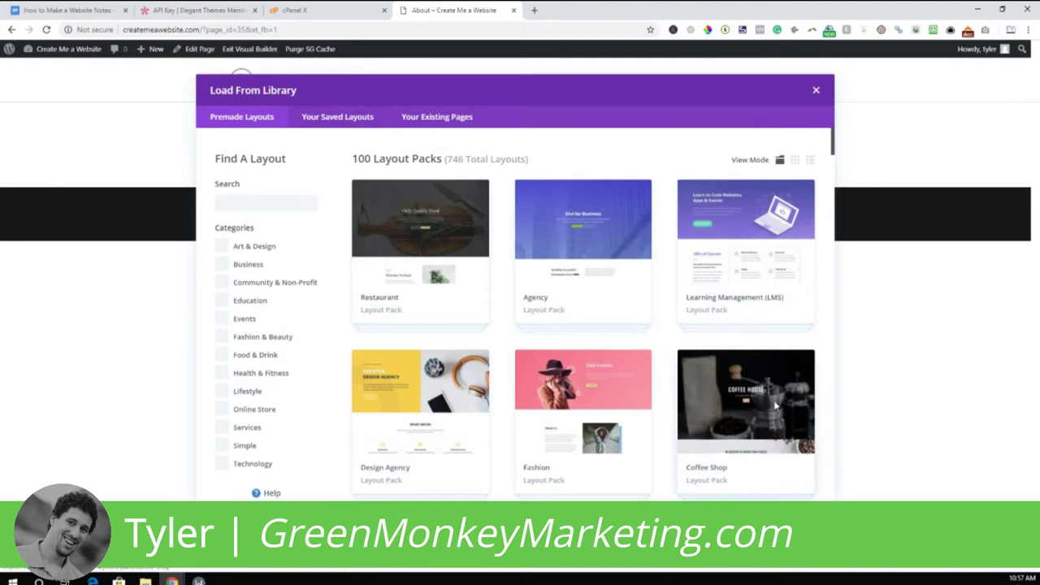
pyautogui.click(776, 406)
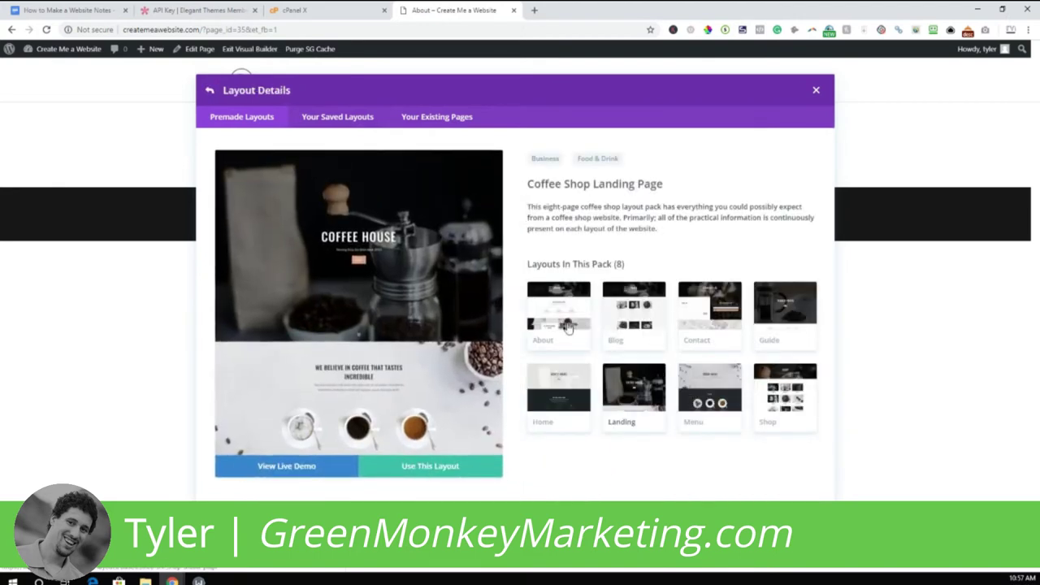
pyautogui.click(568, 325)
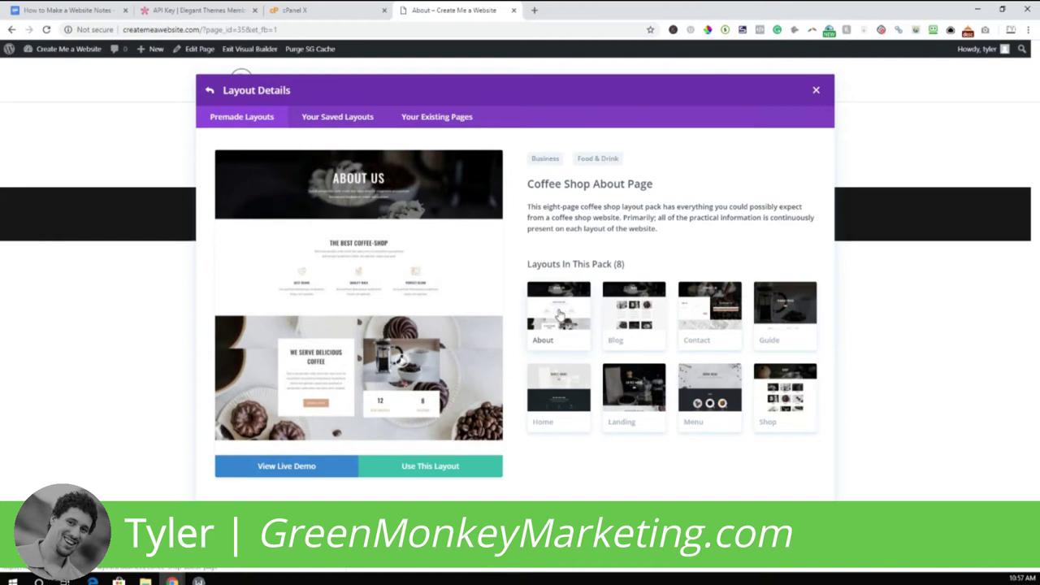
pyautogui.click(439, 469)
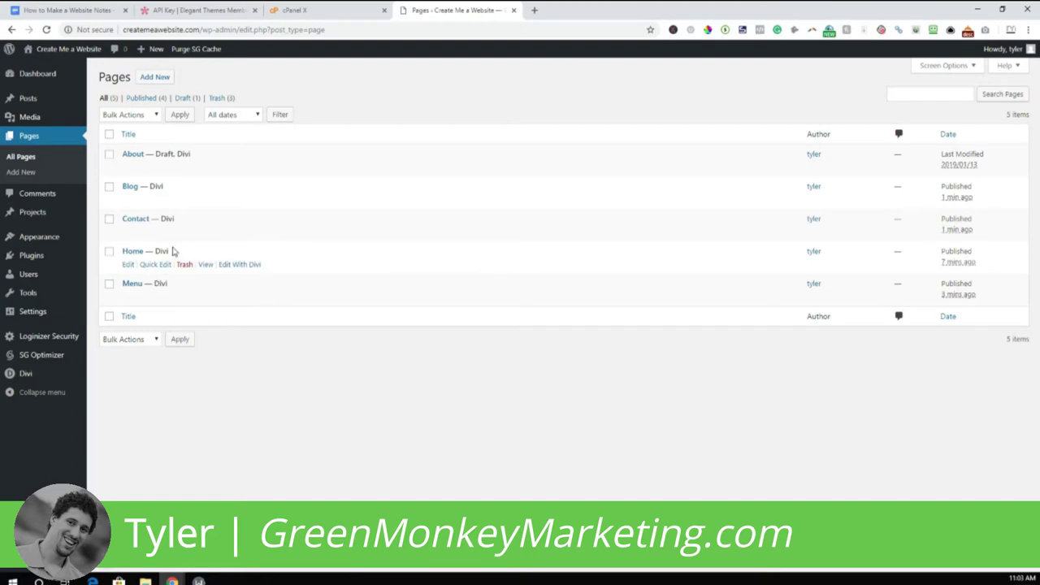
# Step: Open the live site in a new tab and check what its front page displays
pyautogui.rightClick(71, 48)
pyautogui.click(124, 54)
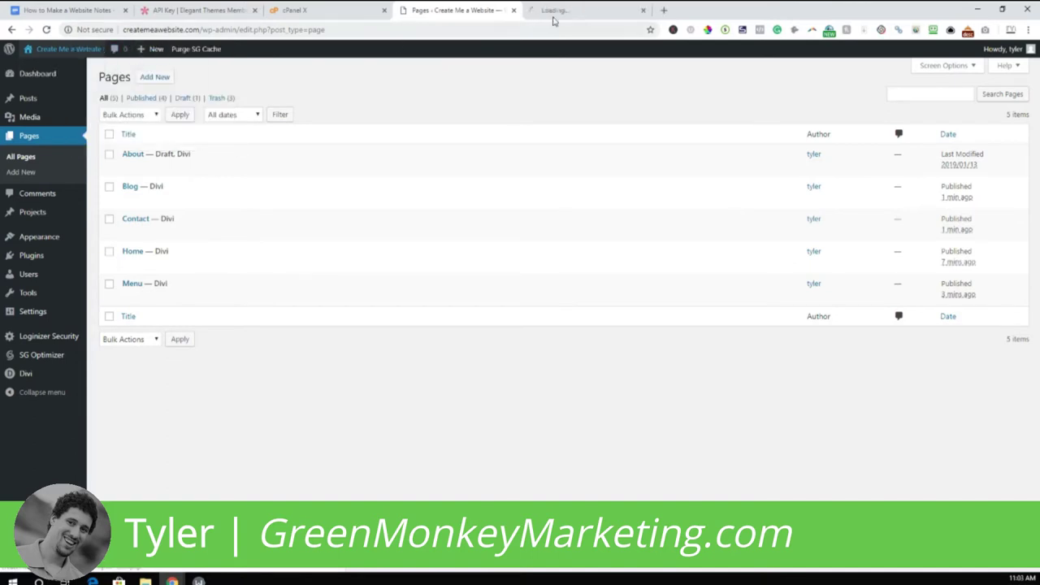
pyautogui.click(569, 13)
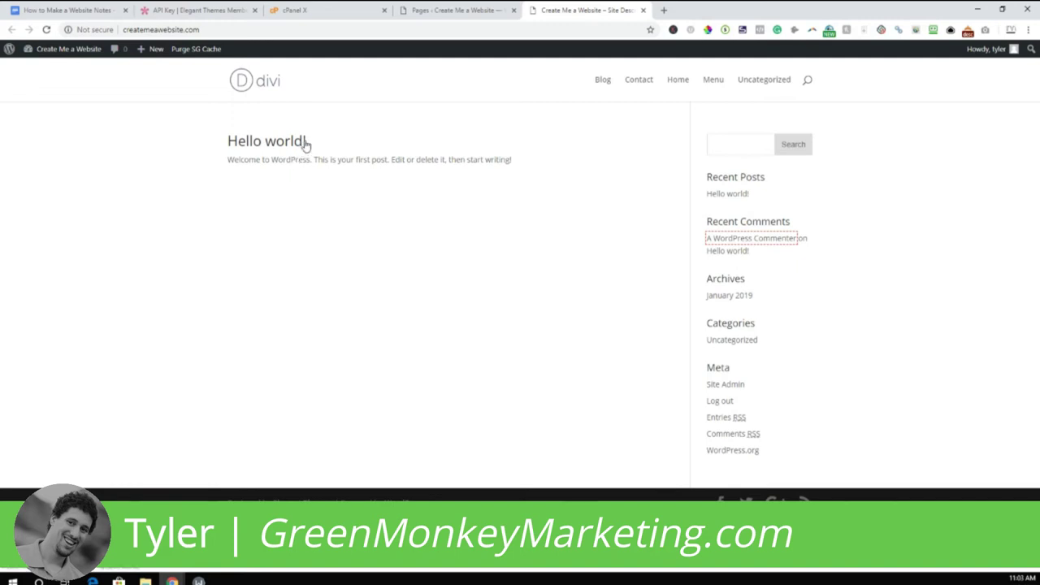
# Step: In the WordPress Reading settings, make the homepage display a static page, choose Home as the homepage and save the changes
pyautogui.click(44, 50)
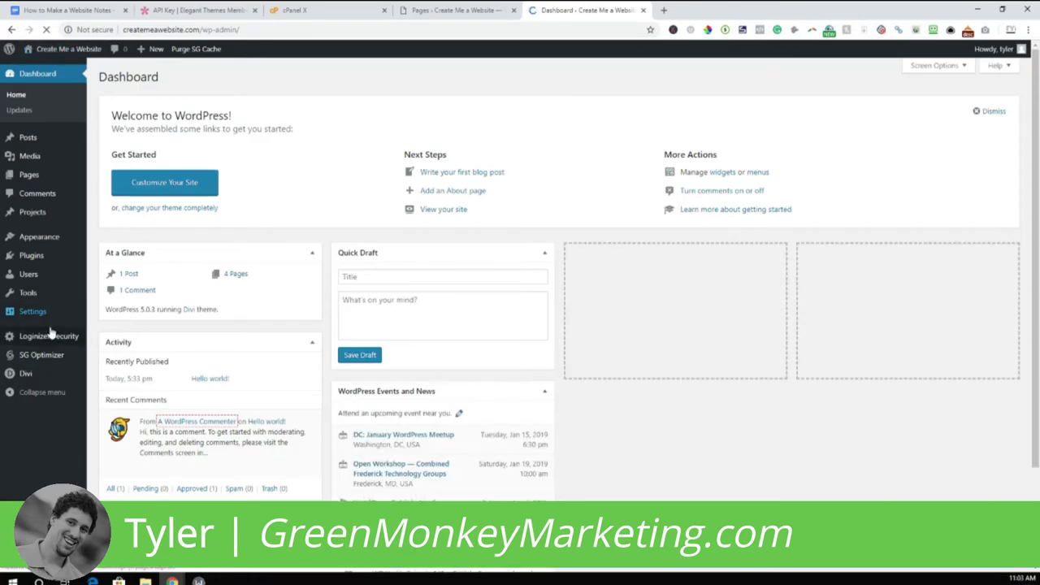
pyautogui.moveTo(55, 318)
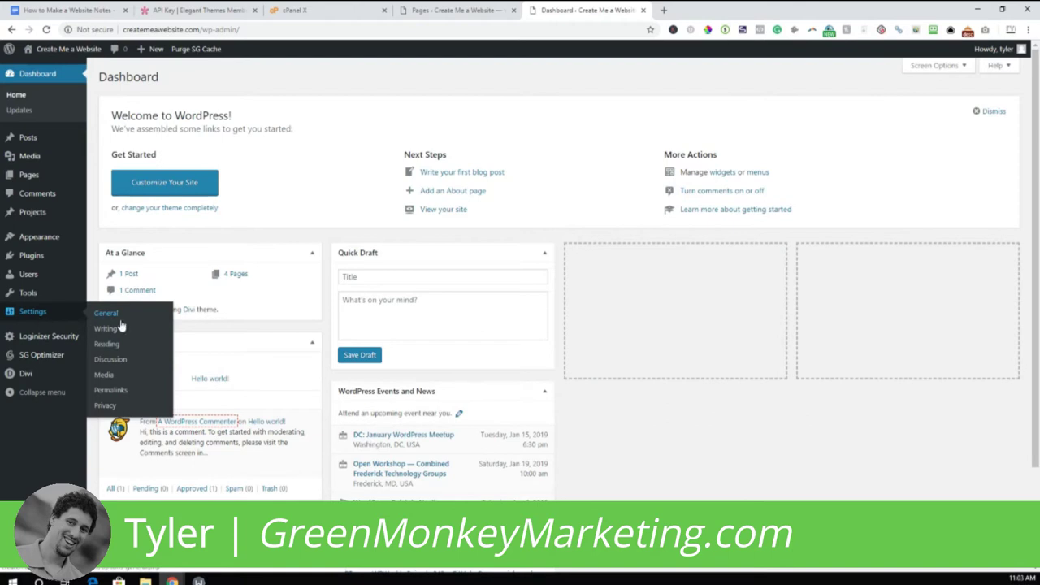
pyautogui.click(106, 345)
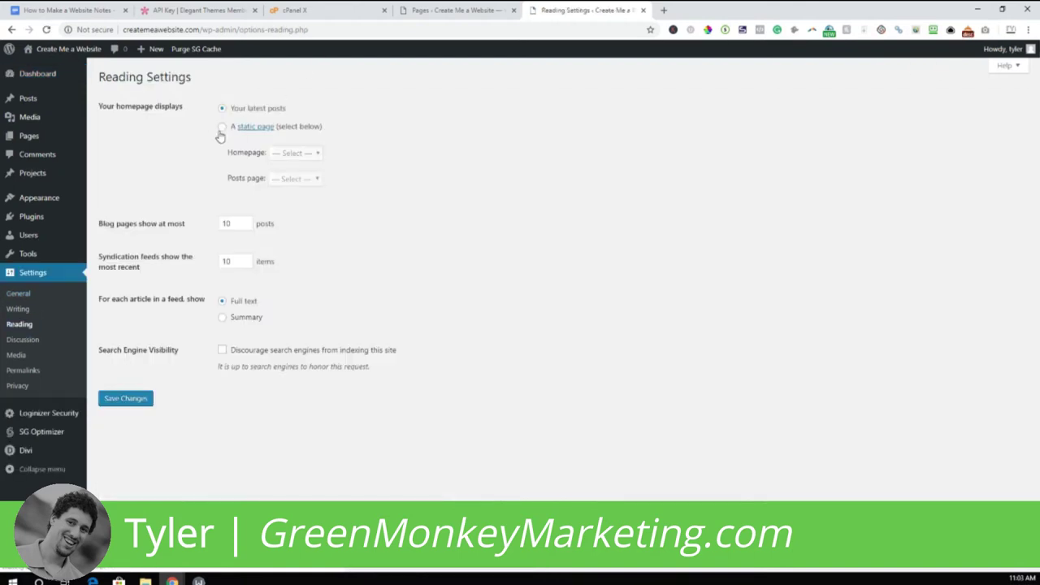
pyautogui.click(221, 128)
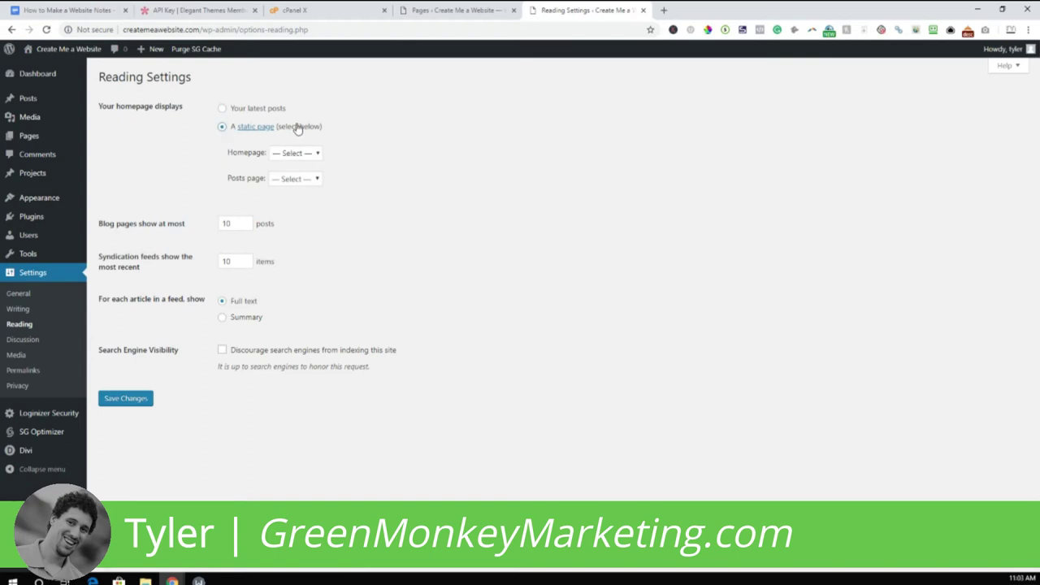
pyautogui.click(307, 154)
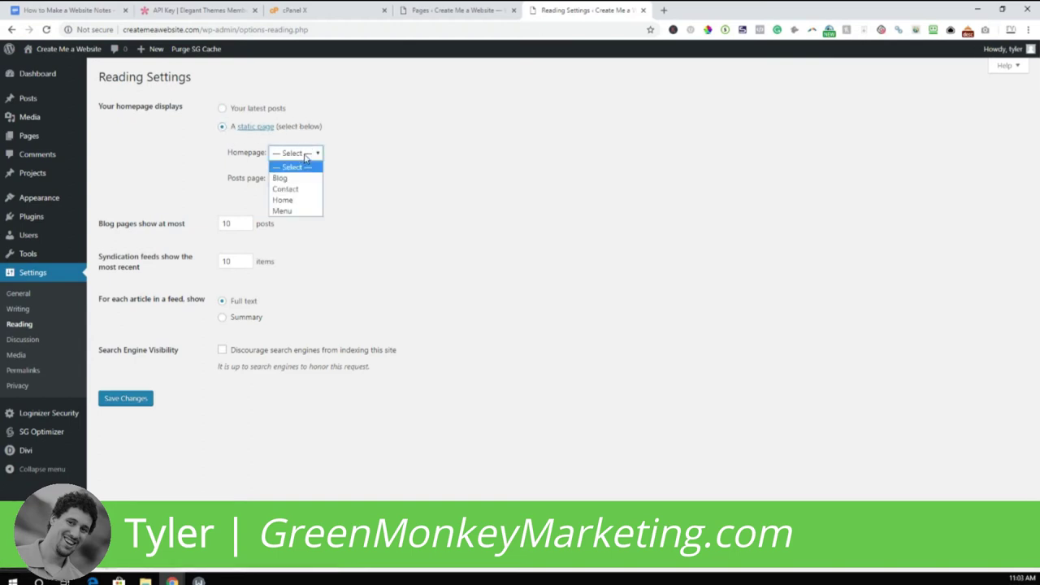
pyautogui.click(293, 200)
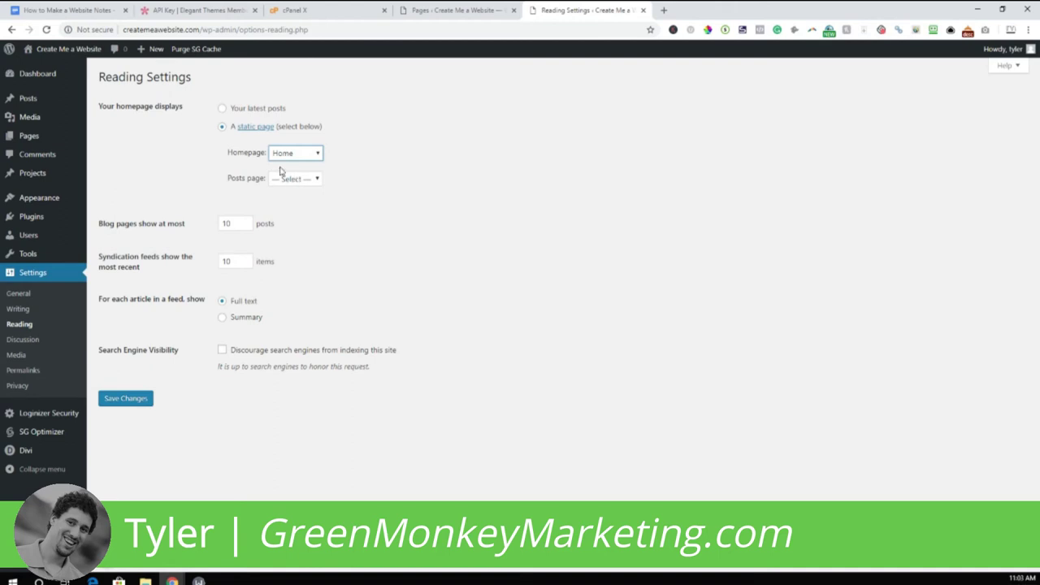
pyautogui.click(132, 398)
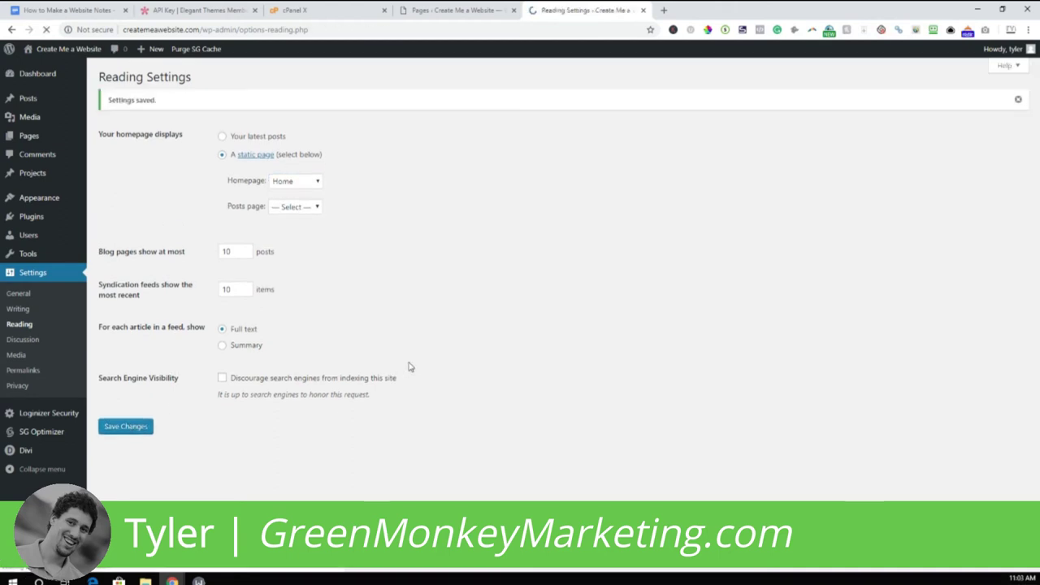
# Step: Open the live site in another new tab and look over the front page's coffee shop sections and navigation links
pyautogui.rightClick(51, 51)
pyautogui.click(89, 62)
pyautogui.hotkey('ctrl', 'Tab')
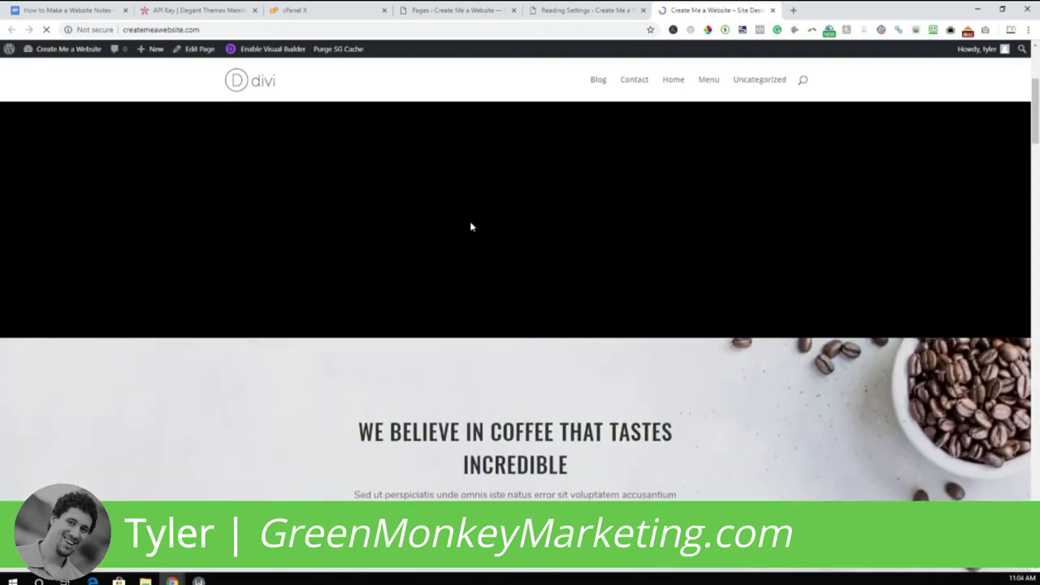
pyautogui.scroll(-3, 471, 227)
pyautogui.scroll(-5, 471, 228)
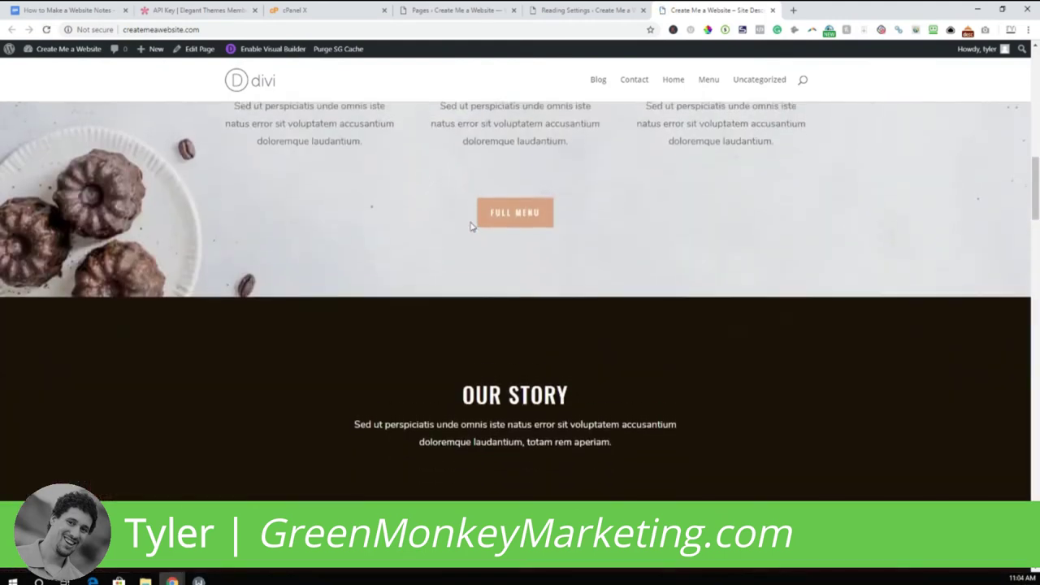
pyautogui.scroll(10, 471, 228)
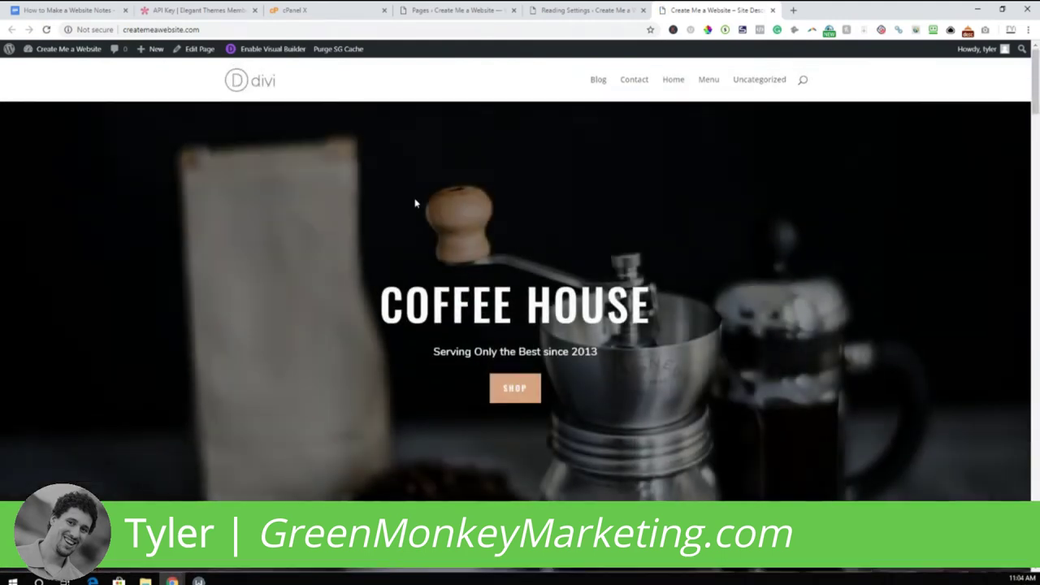
pyautogui.scroll(-5, 555, 227)
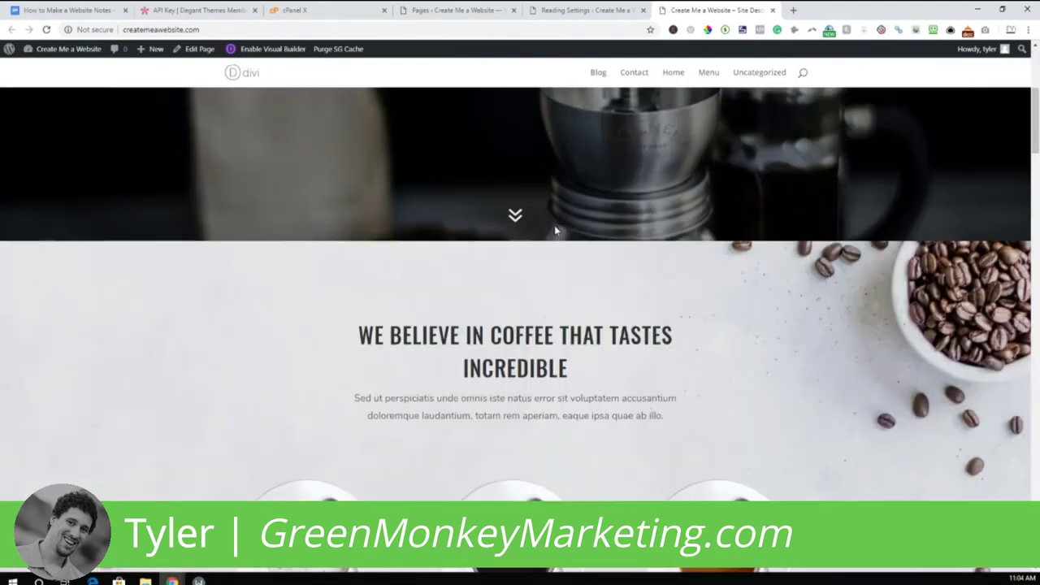
pyautogui.scroll(5, 547, 226)
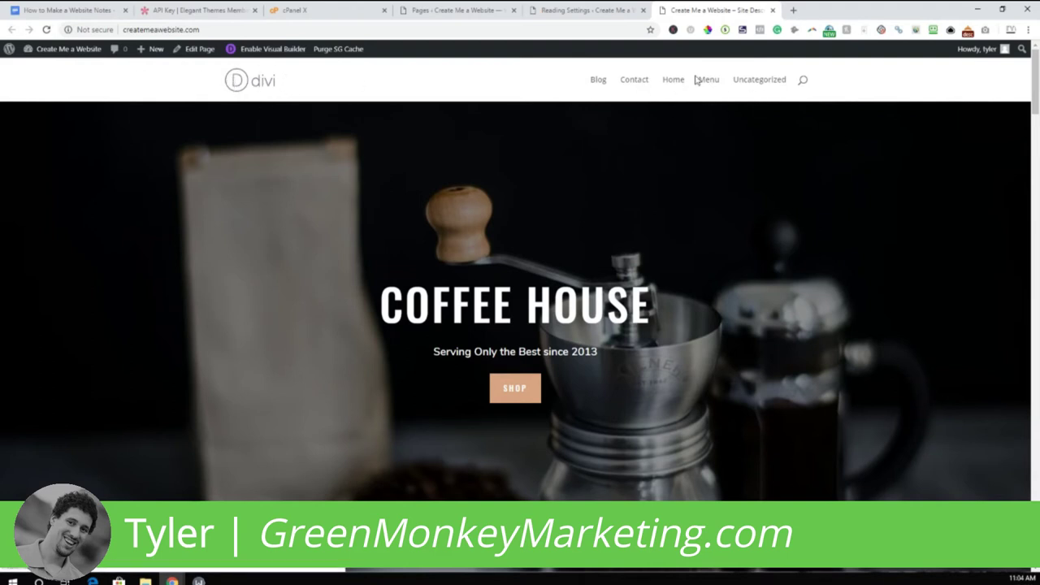
# Step: Create a WordPress navigation menu named menu1 and assign it to the Primary Menu location
pyautogui.click(560, 9)
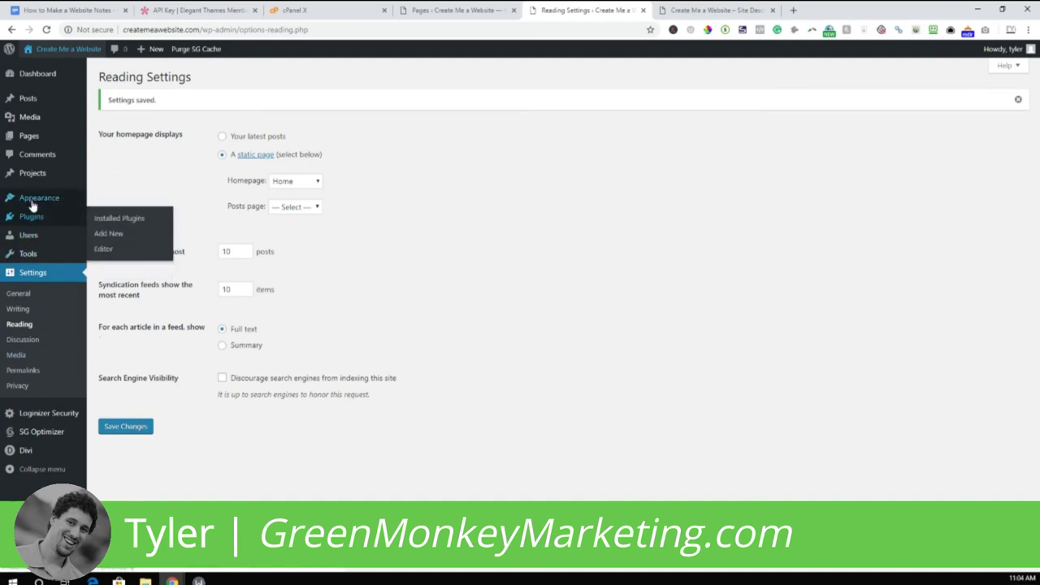
pyautogui.moveTo(33, 205)
pyautogui.click(108, 246)
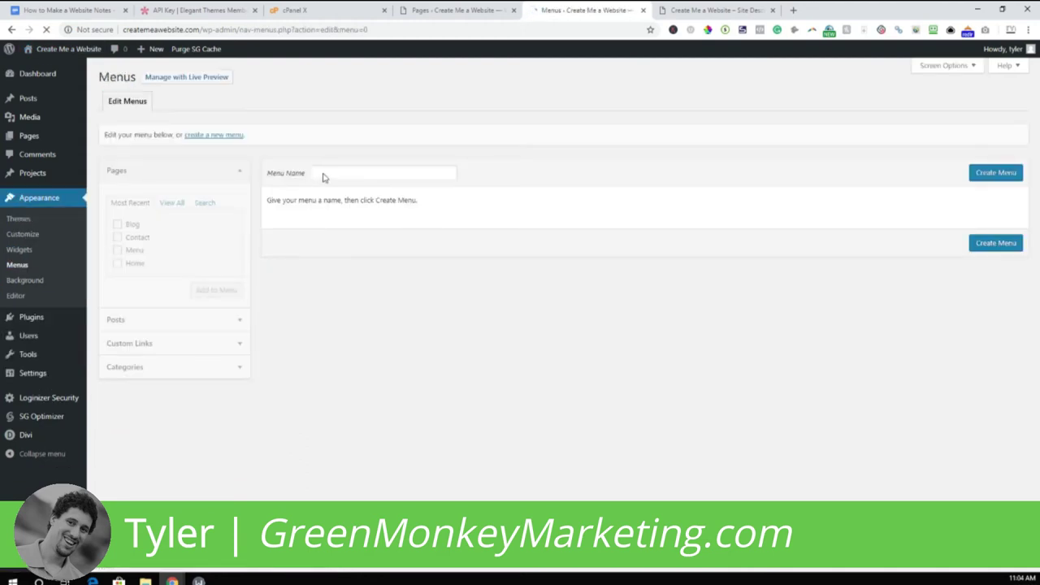
pyautogui.click(326, 175)
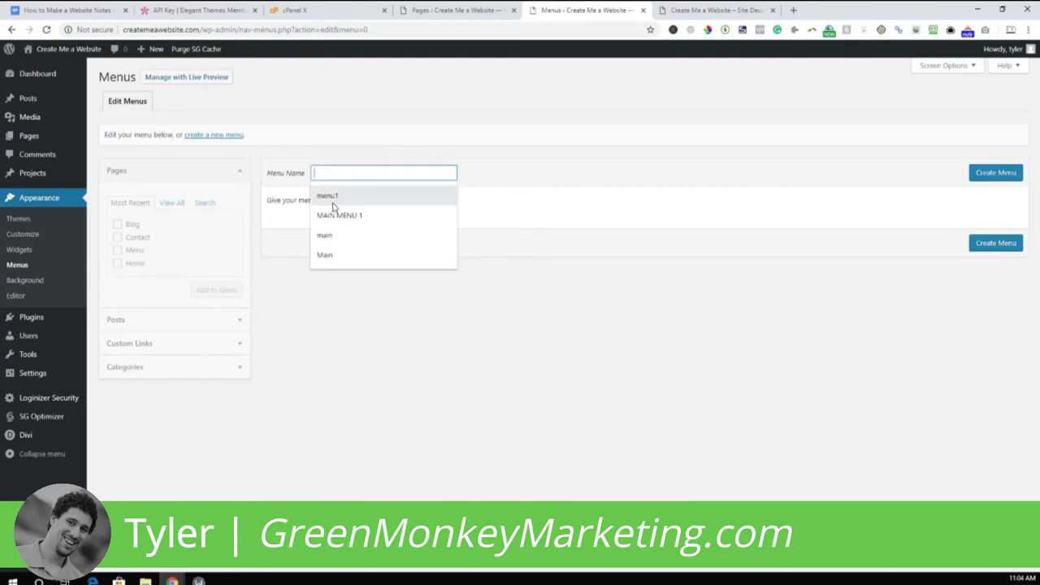
pyautogui.click(334, 198)
pyautogui.click(984, 173)
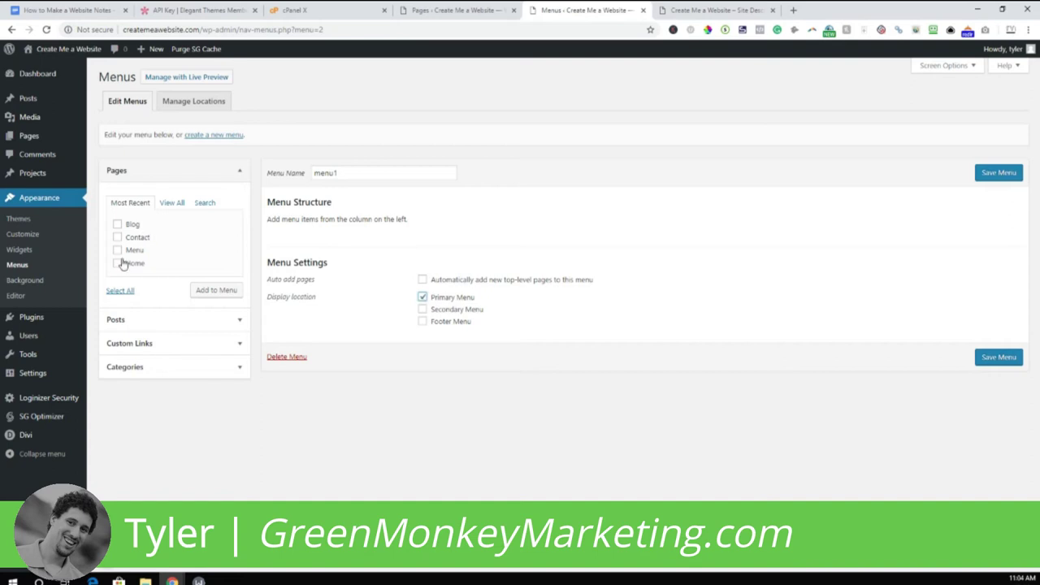
# Step: Add the Blog, Contact, Menu and Home pages to menu1 and view the full list of available pages
pyautogui.click(119, 291)
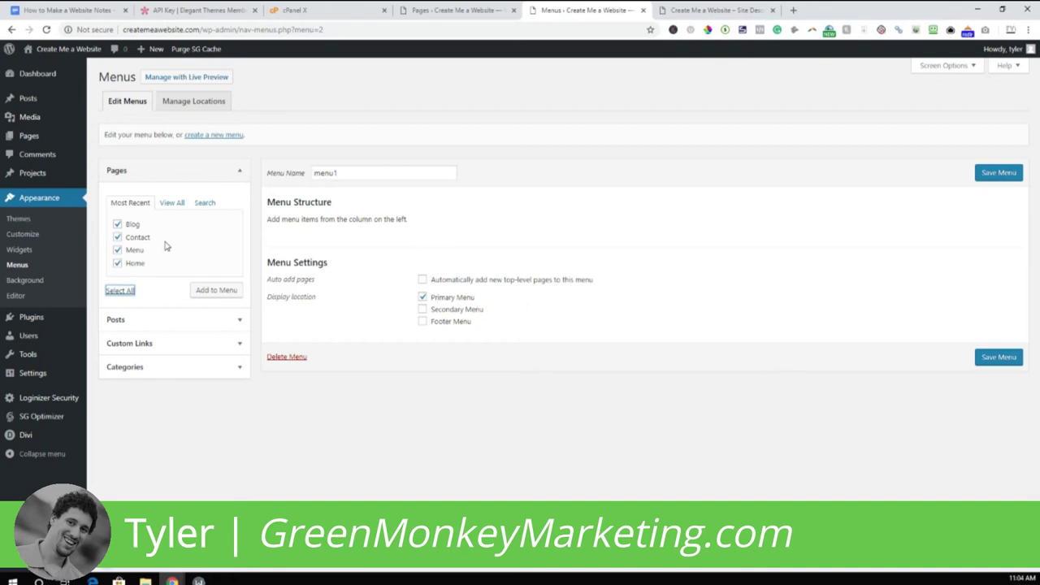
pyautogui.click(214, 293)
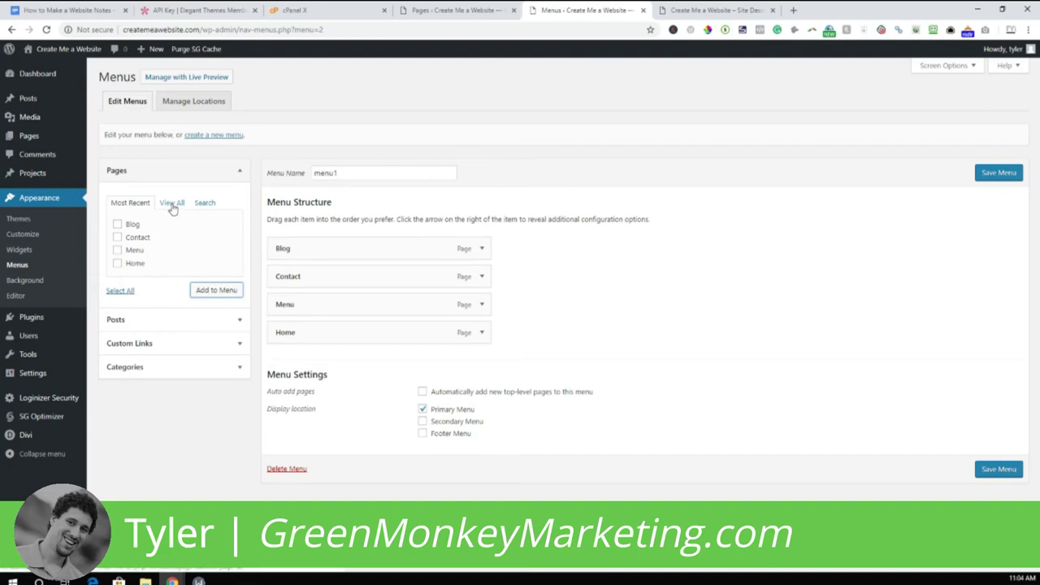
pyautogui.click(173, 205)
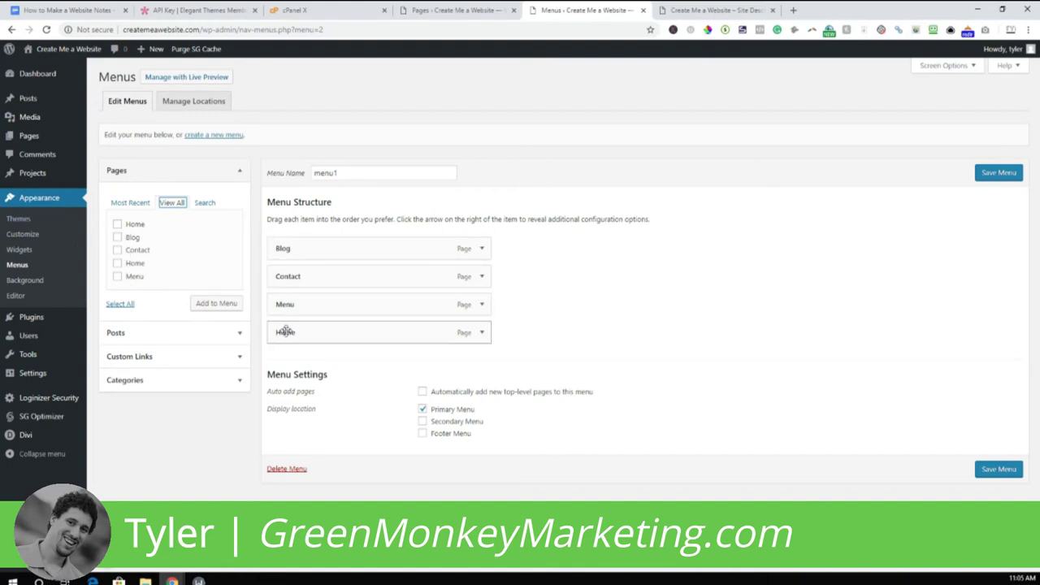
# Step: Reorder the menu items to Home, Menu, Blog, Contact, save the menu and check the navigation on the live site
pyautogui.moveTo(297, 332); pyautogui.dragTo(303, 242)
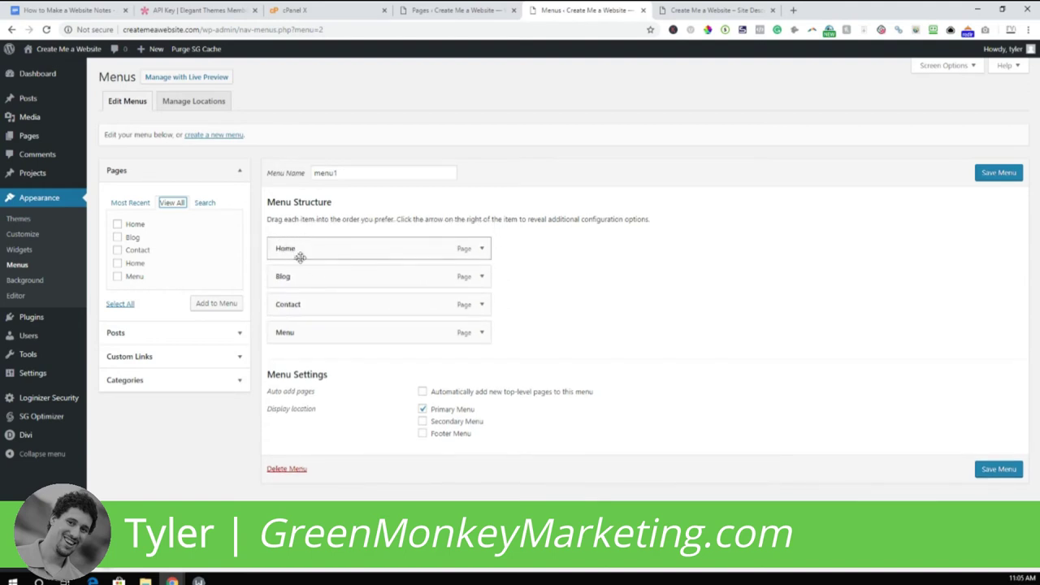
pyautogui.moveTo(302, 333); pyautogui.dragTo(291, 280)
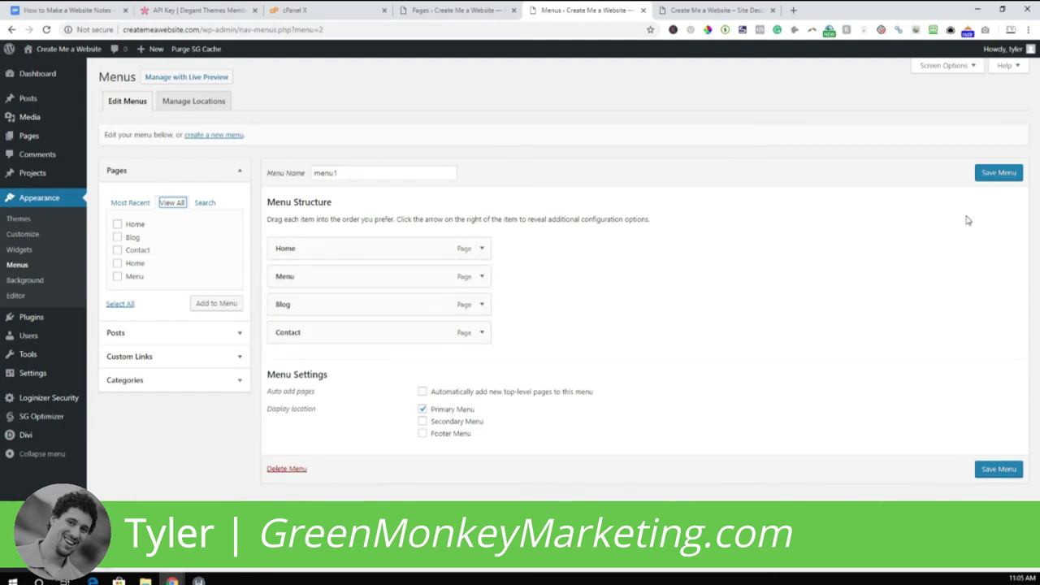
pyautogui.click(998, 173)
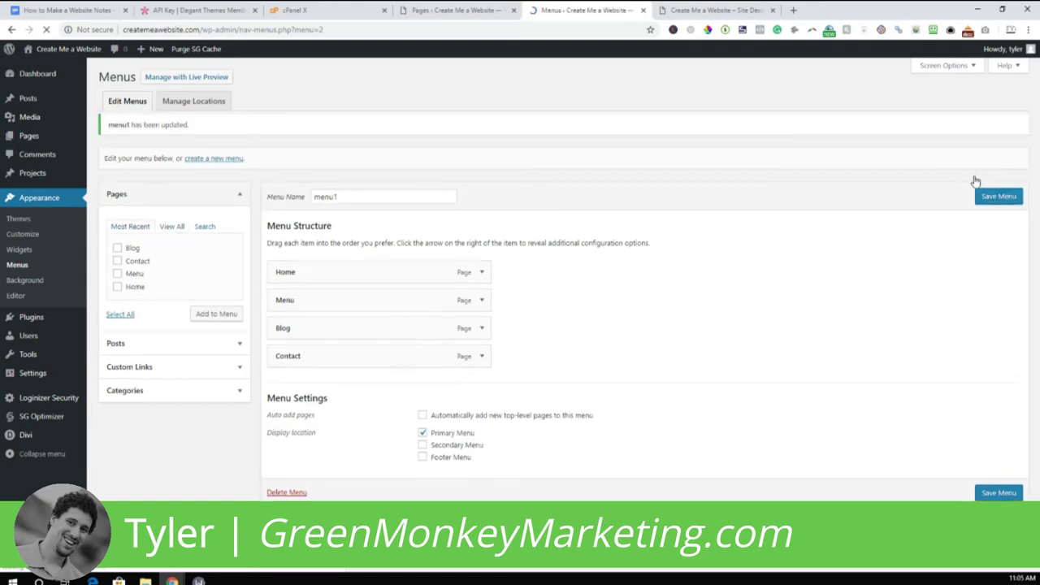
pyautogui.click(754, 9)
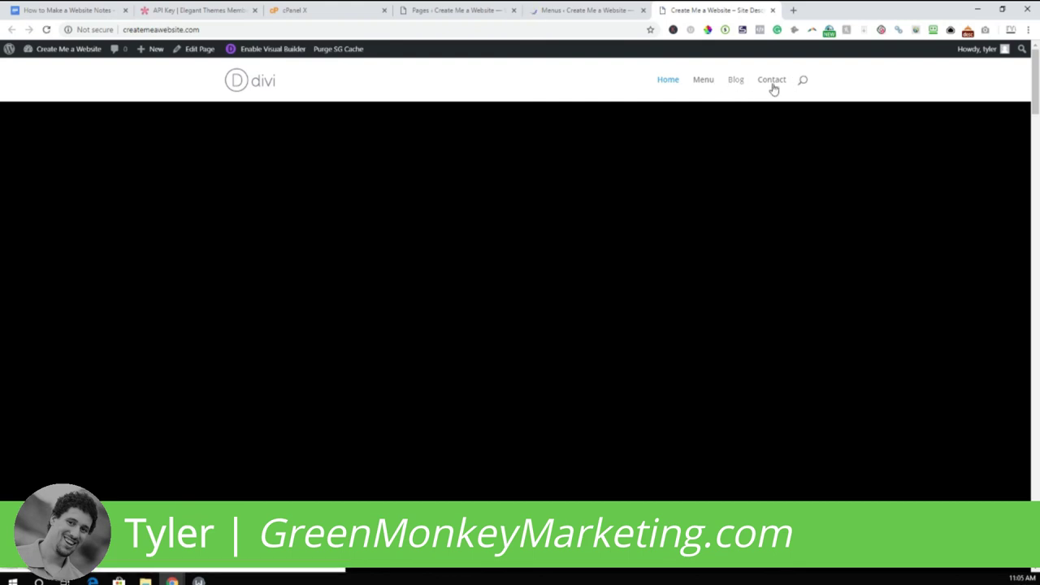
# Step: Upload green-monkey-PPC-logo.png as the site logo in the Divi Theme Options and save the changes
pyautogui.click(579, 6)
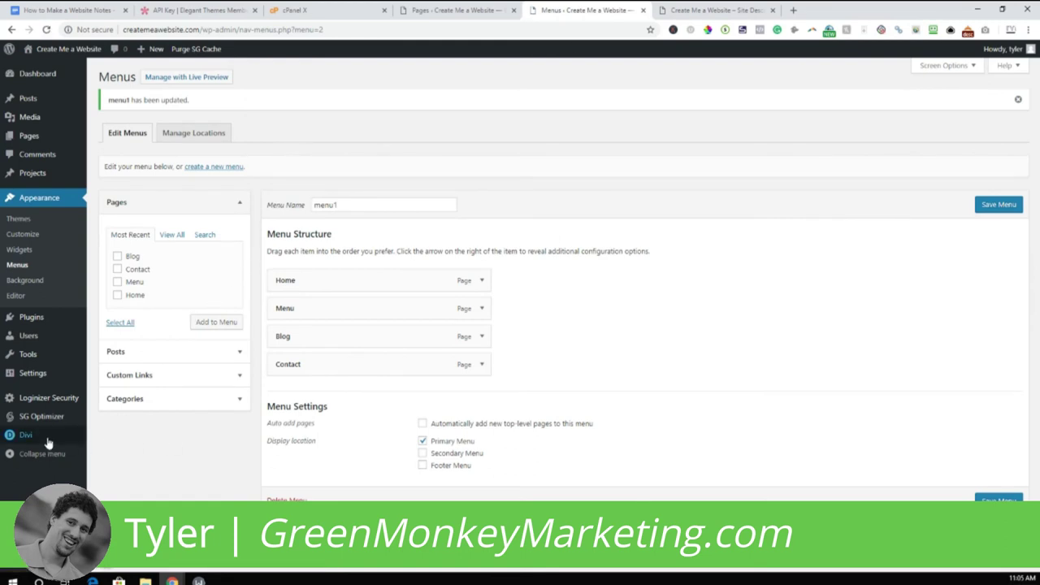
pyautogui.moveTo(24, 438)
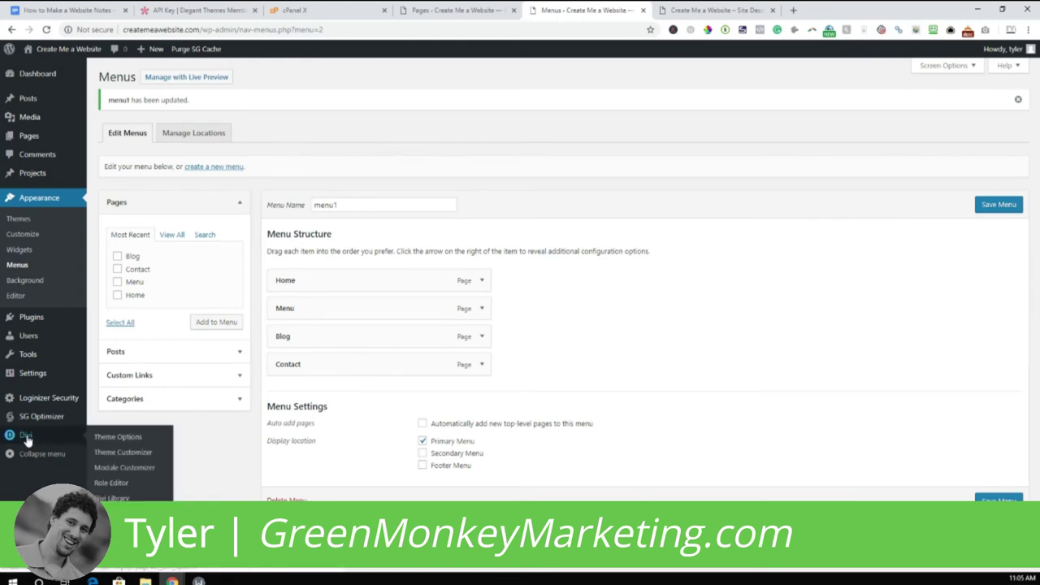
pyautogui.click(113, 437)
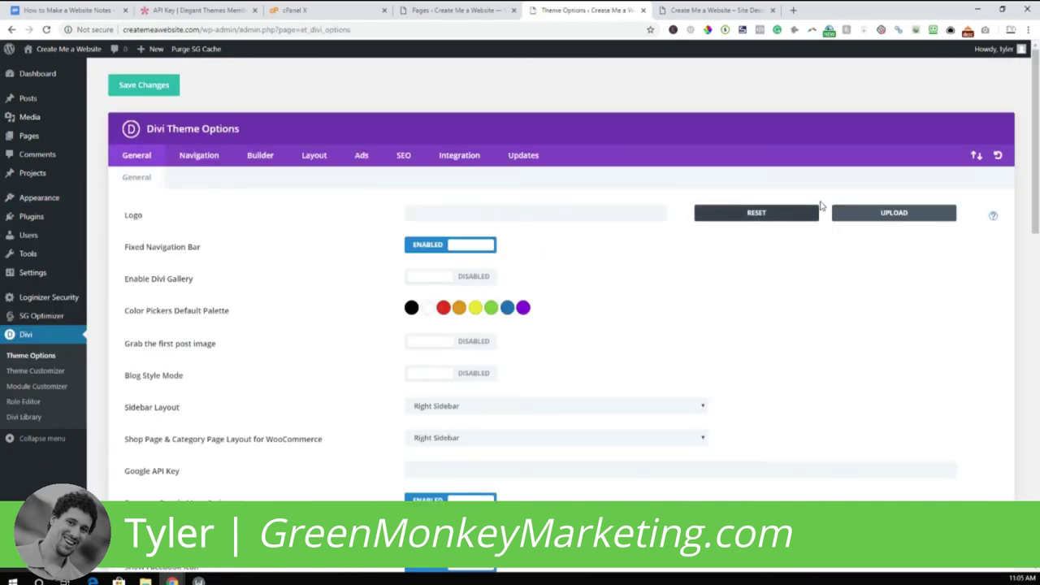
pyautogui.click(886, 221)
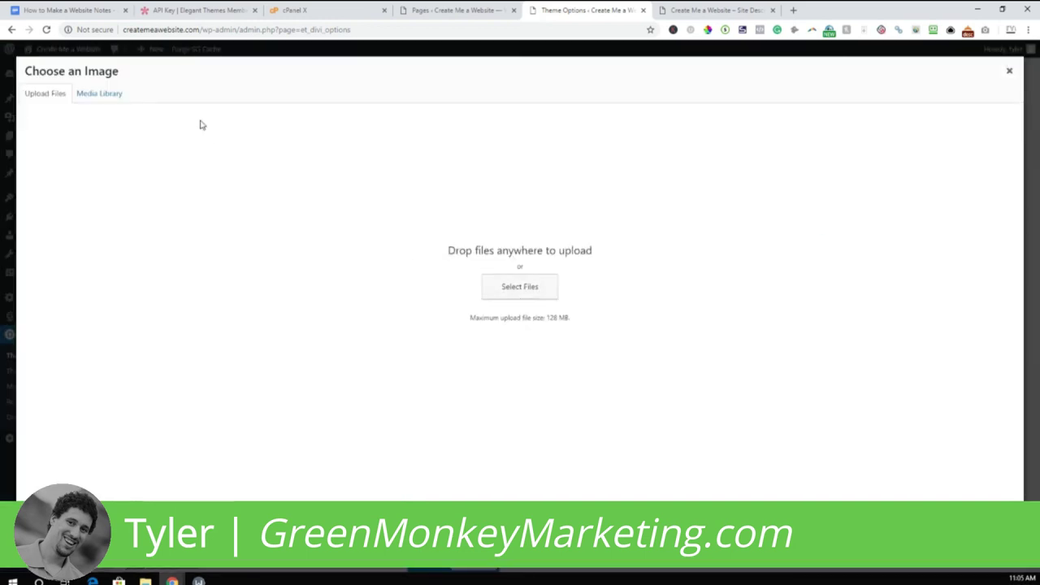
pyautogui.click(529, 287)
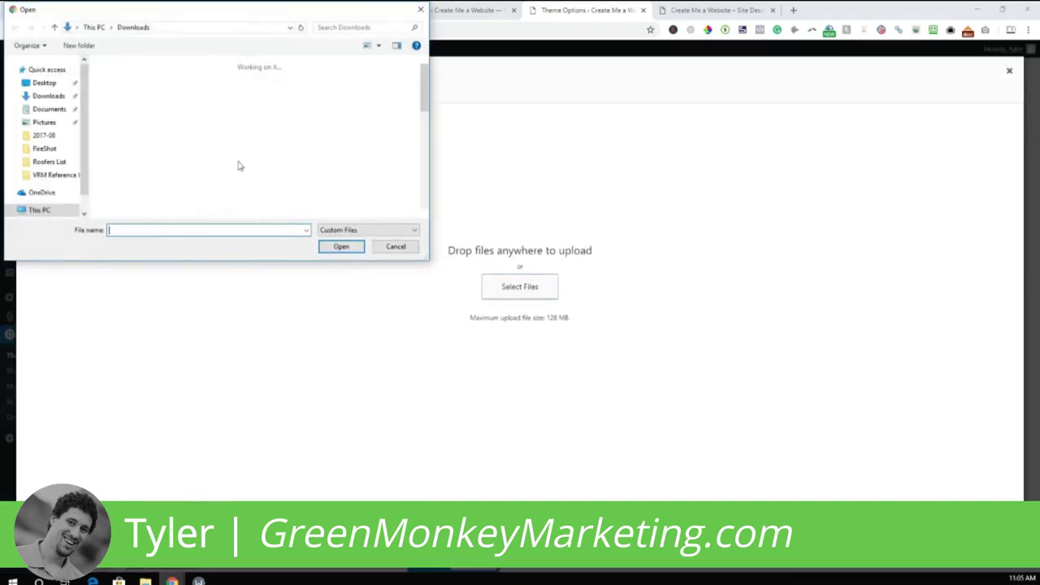
pyautogui.write('gmm')
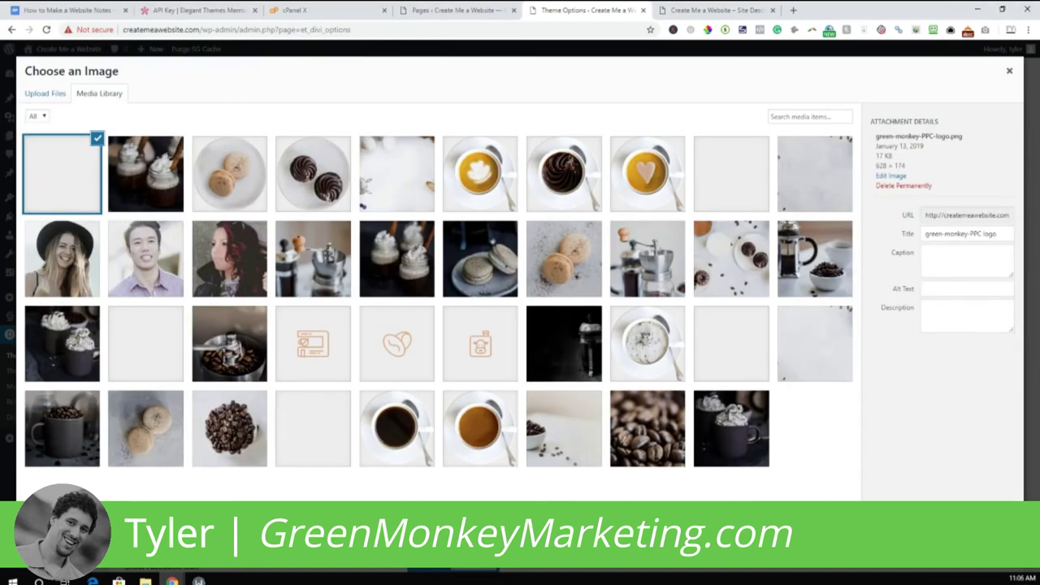
pyautogui.click(966, 528)
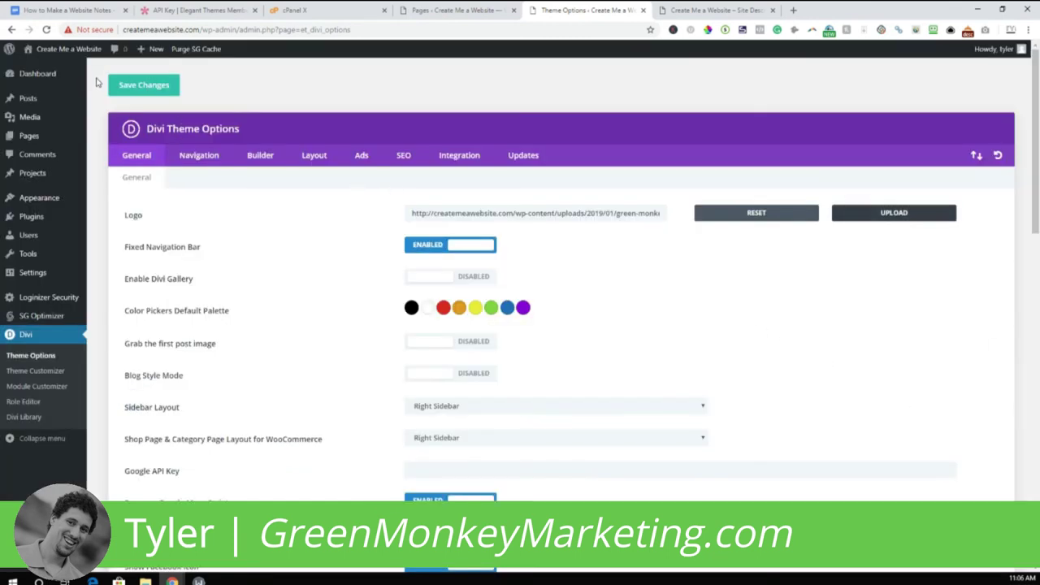
pyautogui.click(138, 87)
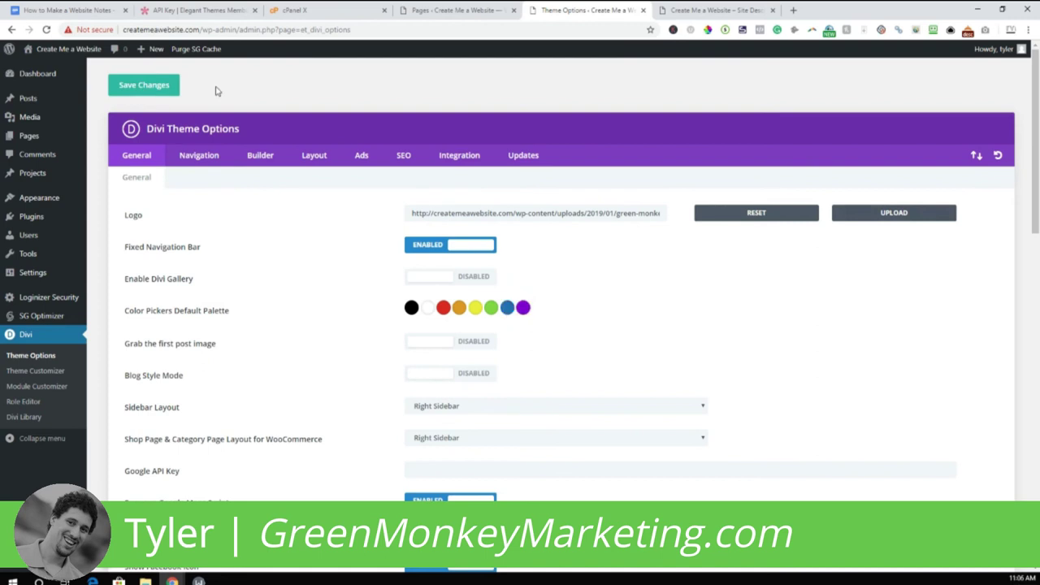
# Step: Reload the live site's front page and check its header logo and coffee shop sections
pyautogui.click(715, 9)
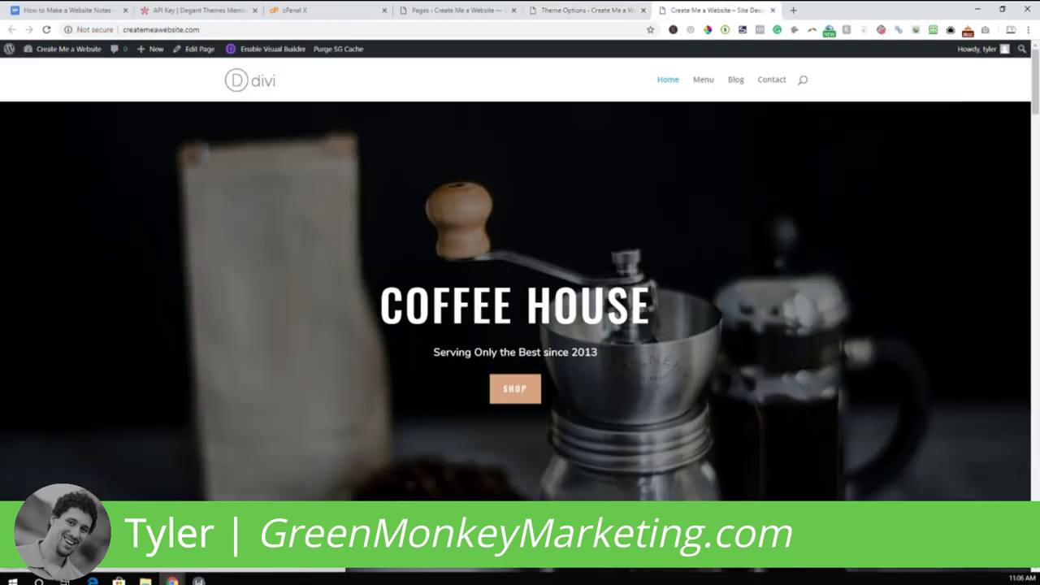
pyautogui.click(47, 29)
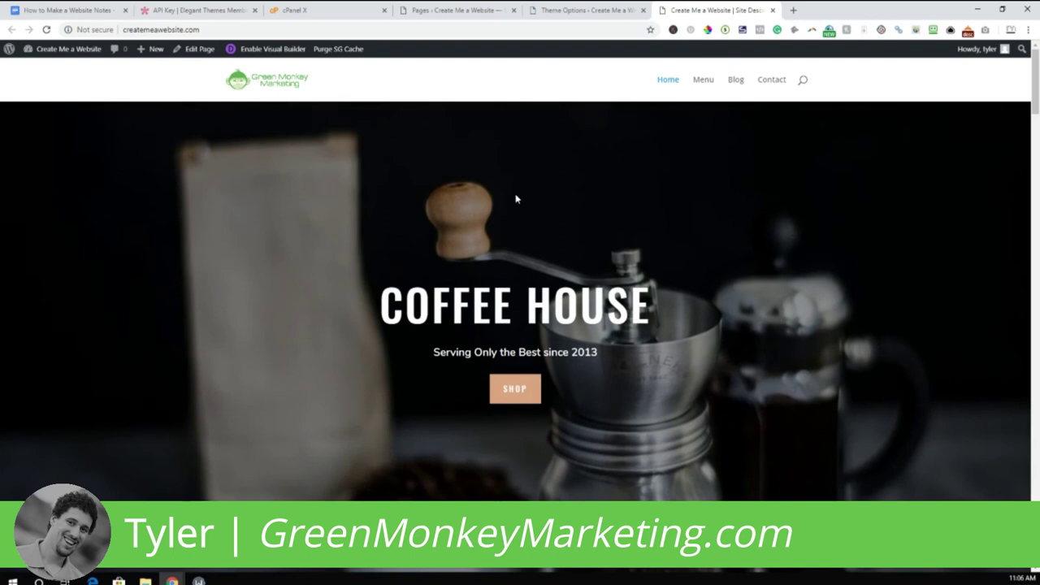
pyautogui.scroll(-15, 515, 199)
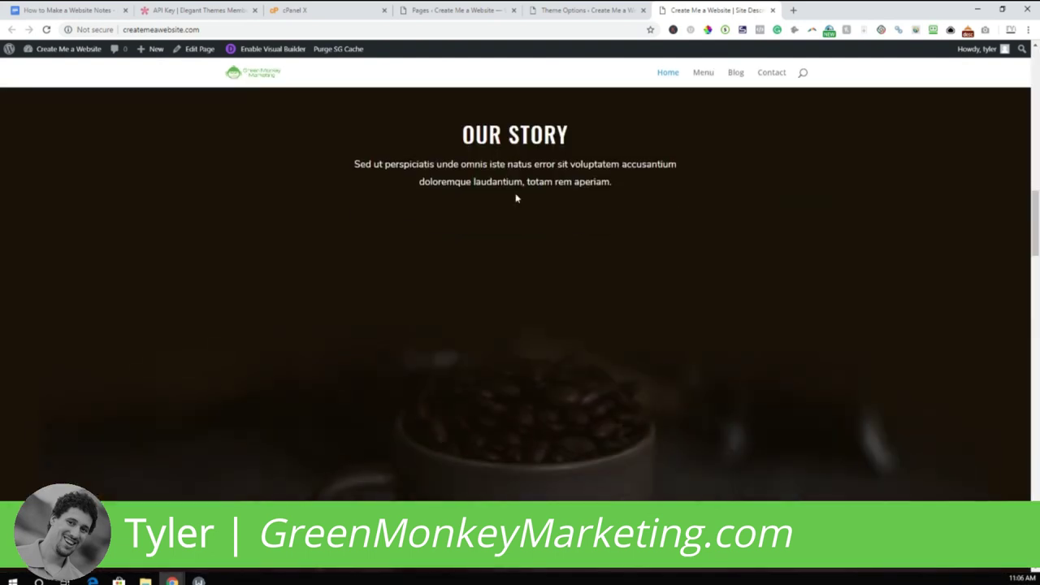
pyautogui.scroll(-12, 516, 198)
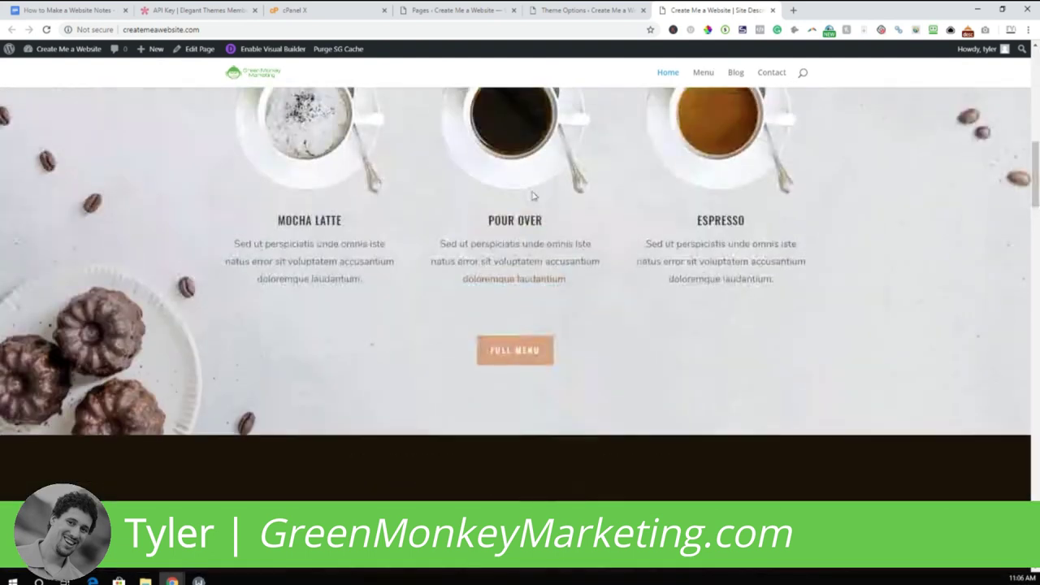
pyautogui.scroll(15, 533, 196)
# Step: Open the live Menu and Blog pages and look over the drink menu header, blog post listing and newsletter section
pyautogui.click(703, 73)
pyautogui.moveTo(1037, 118)
pyautogui.mouseDown()
pyautogui.moveTo(1037, 272)
pyautogui.moveTo(1036, 118)
pyautogui.mouseUp()
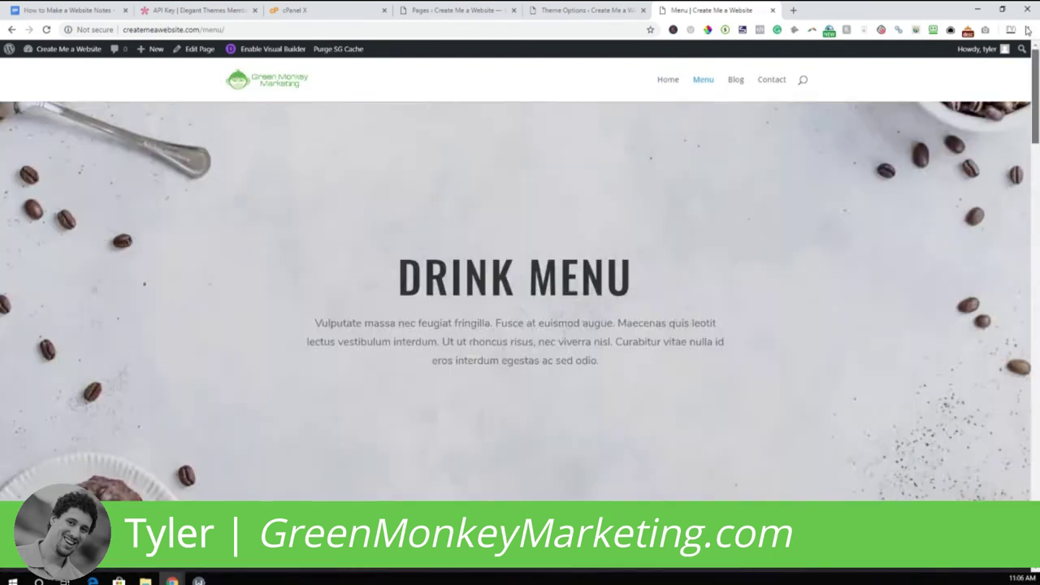
pyautogui.click(737, 81)
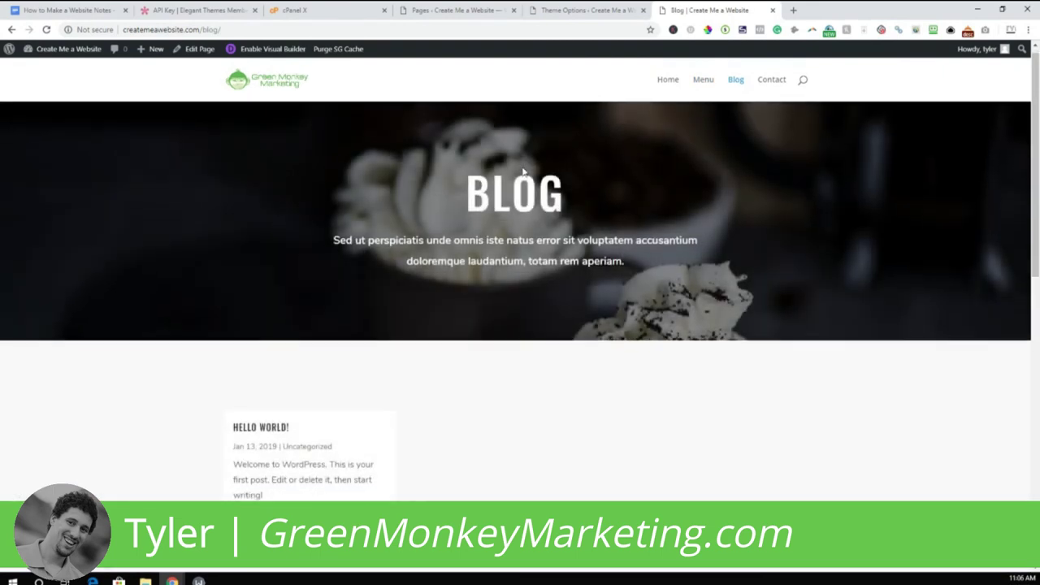
pyautogui.scroll(-1, 523, 171)
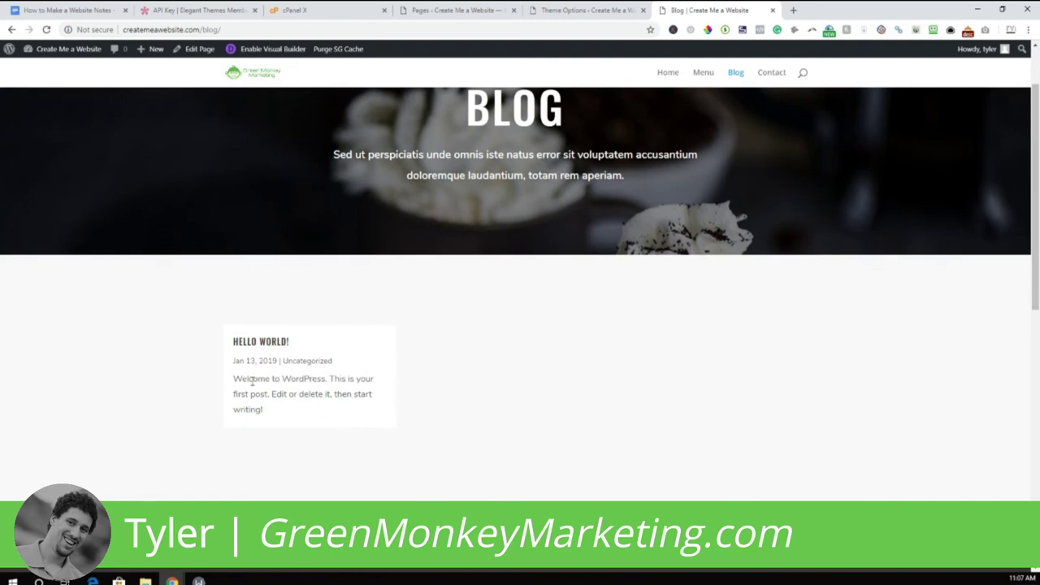
pyautogui.scroll(-4, 323, 362)
pyautogui.scroll(5, 323, 362)
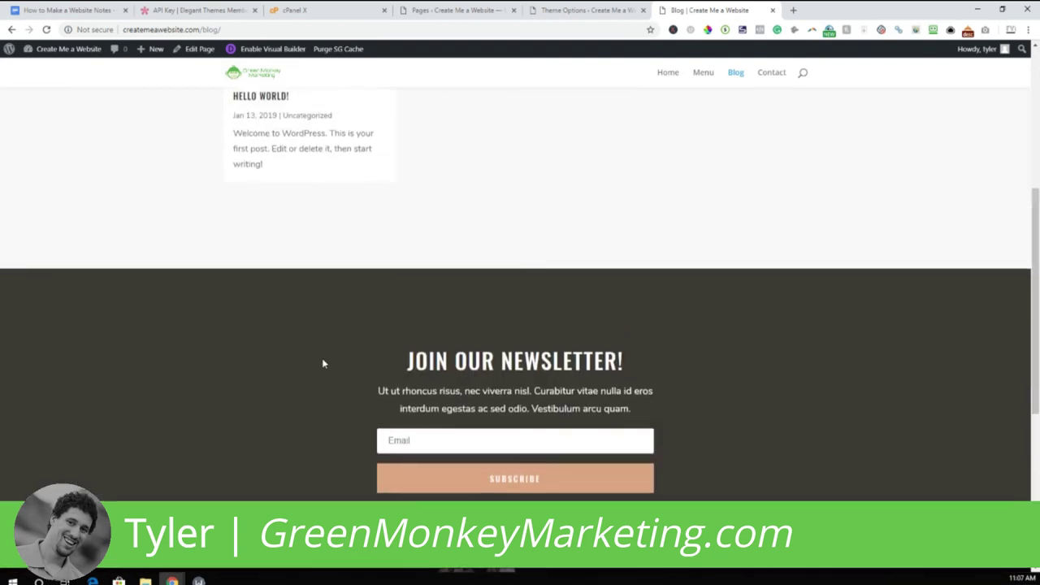
# Step: Open the live Contact page and look over its email form, newsletter signup, map and contact details
pyautogui.click(771, 82)
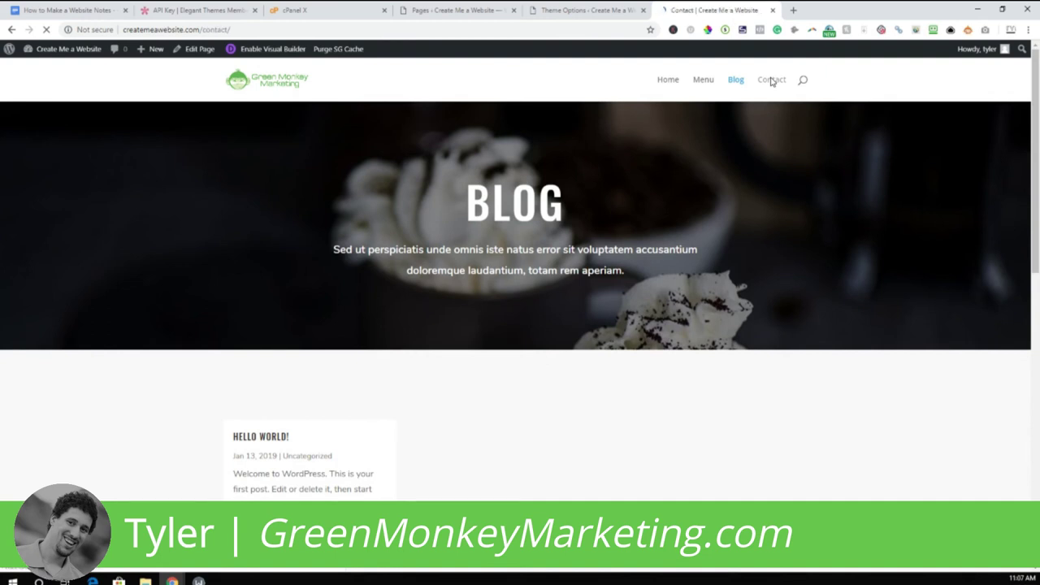
pyautogui.scroll(-3, 423, 180)
pyautogui.scroll(3, 424, 175)
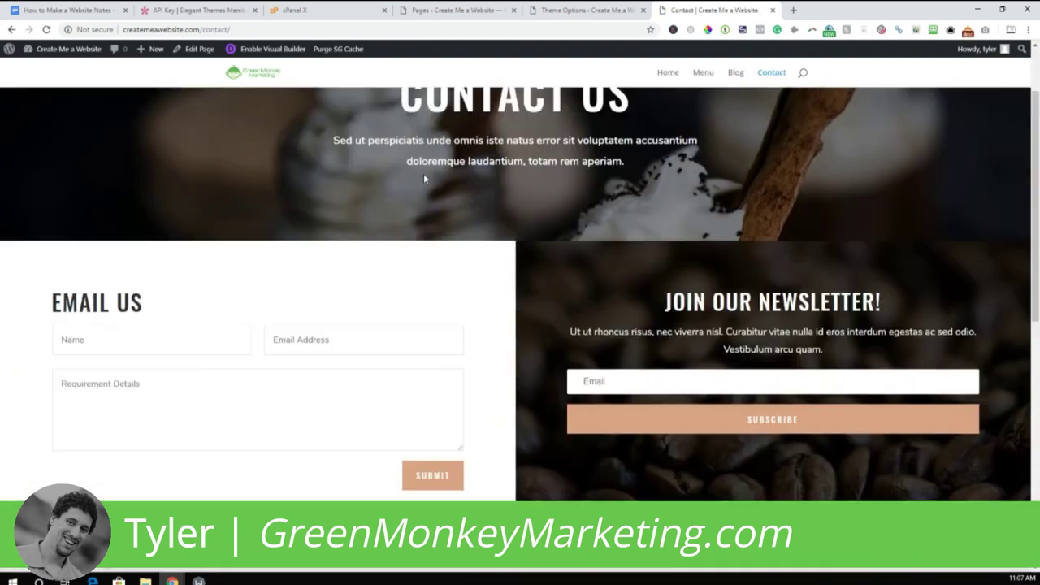
pyautogui.scroll(-5, 419, 173)
pyautogui.scroll(-3, 418, 172)
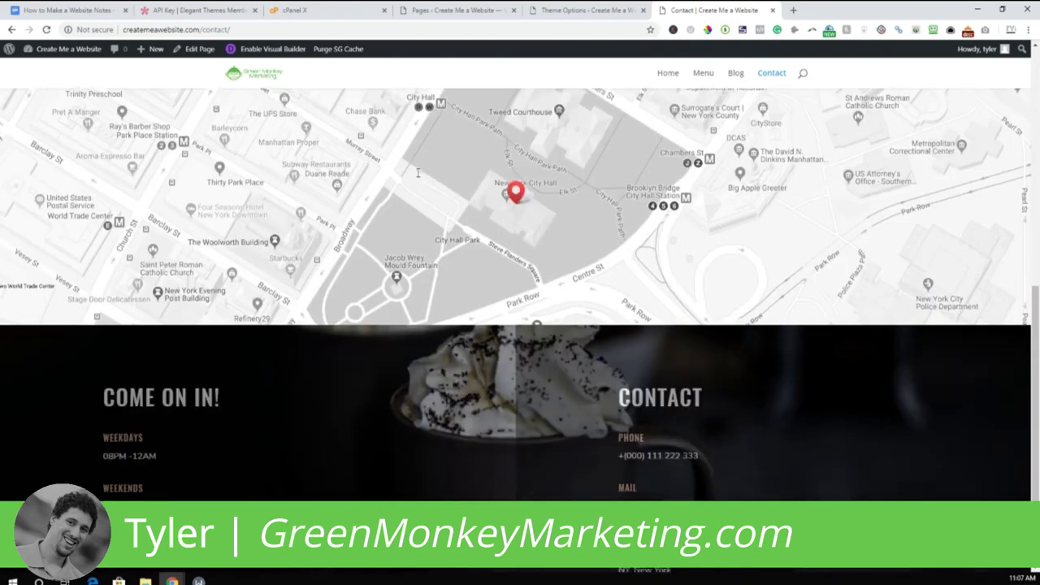
pyautogui.scroll(8, 417, 172)
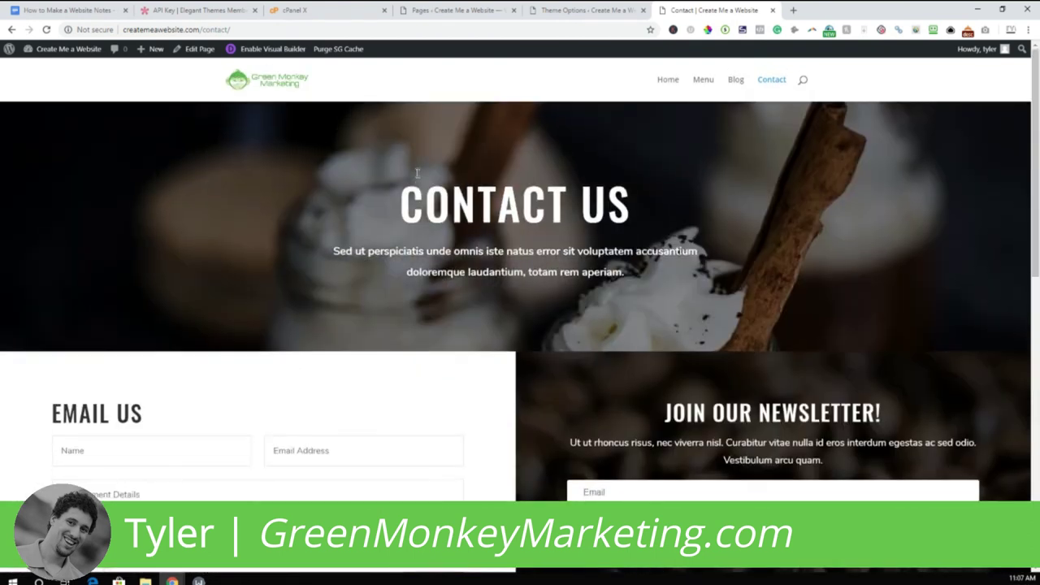